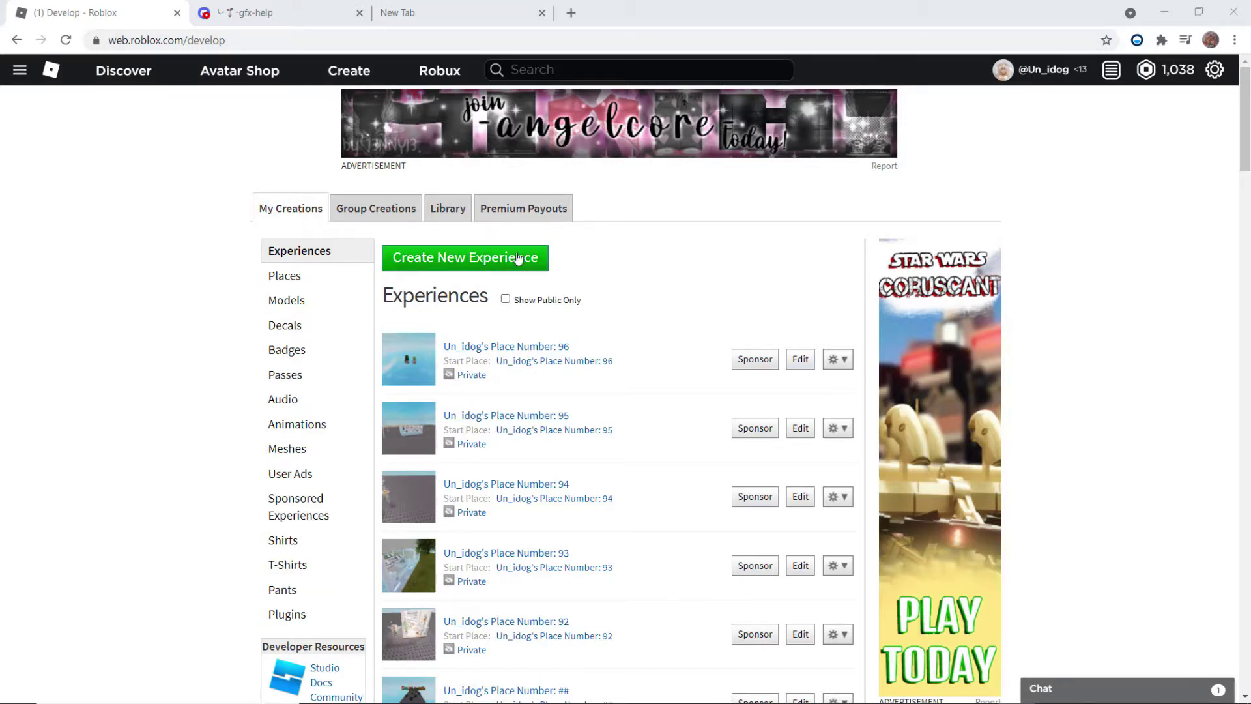
Step: Create a new baseplate experience and choose the Terrain Editor's Add tool
click(505, 259)
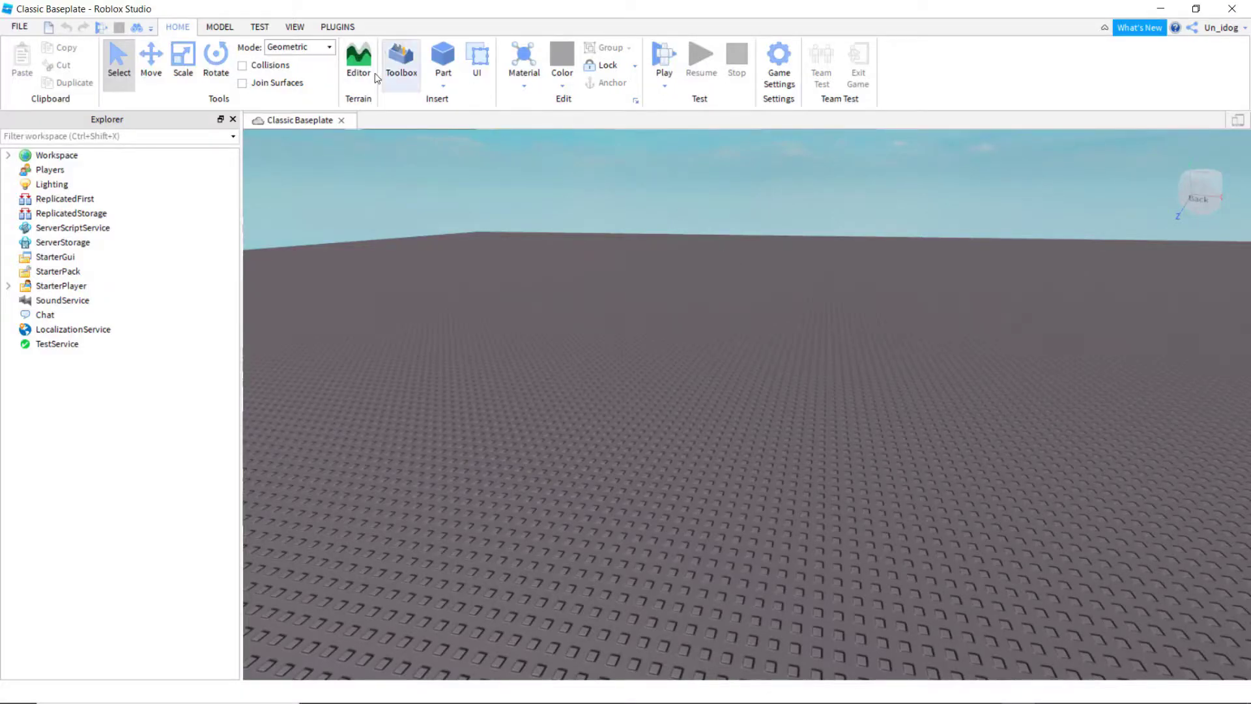
click(365, 74)
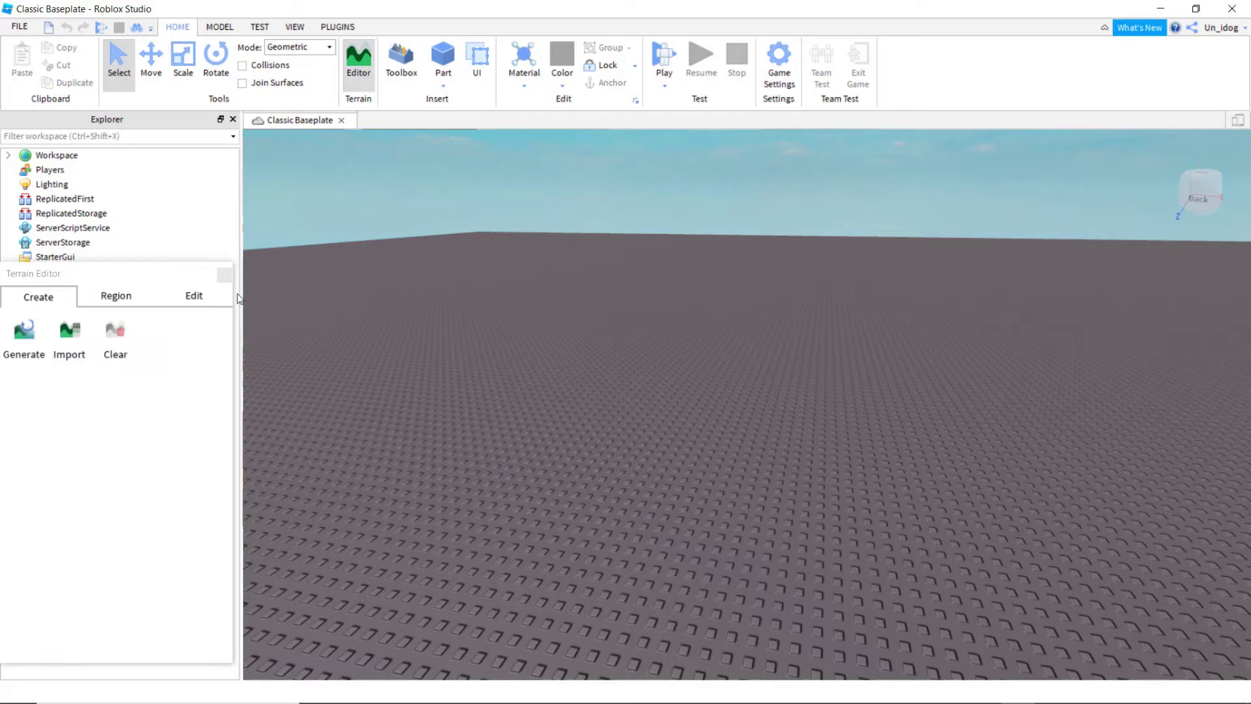
click(207, 299)
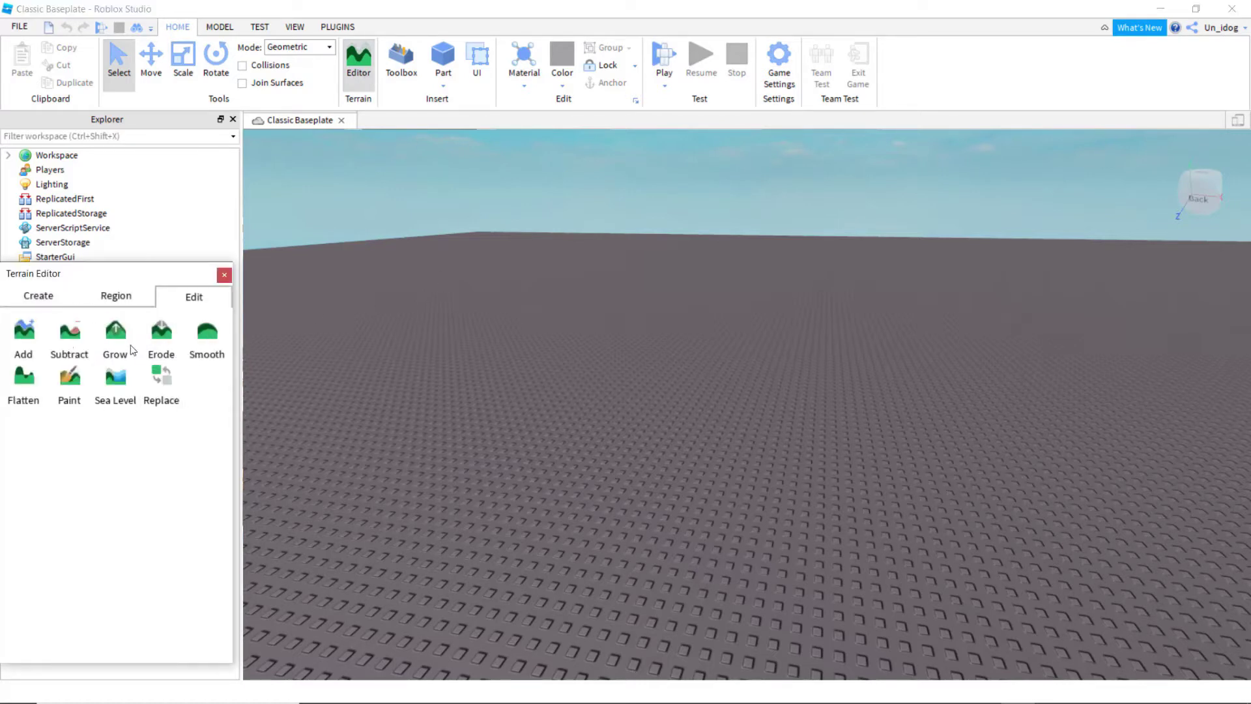
click(24, 331)
Step: Set the Add brush to the grass material with a base size of 8
scroll(727, 224, up, 10)
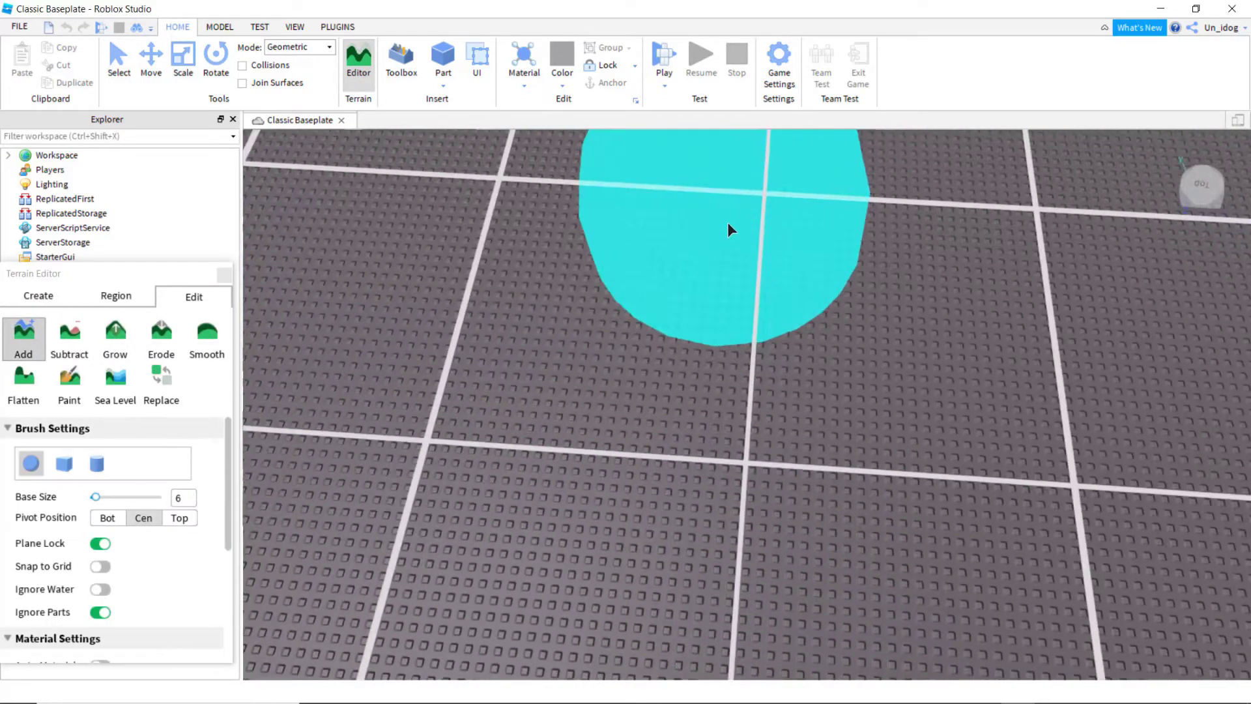
scroll(729, 221, down, 15)
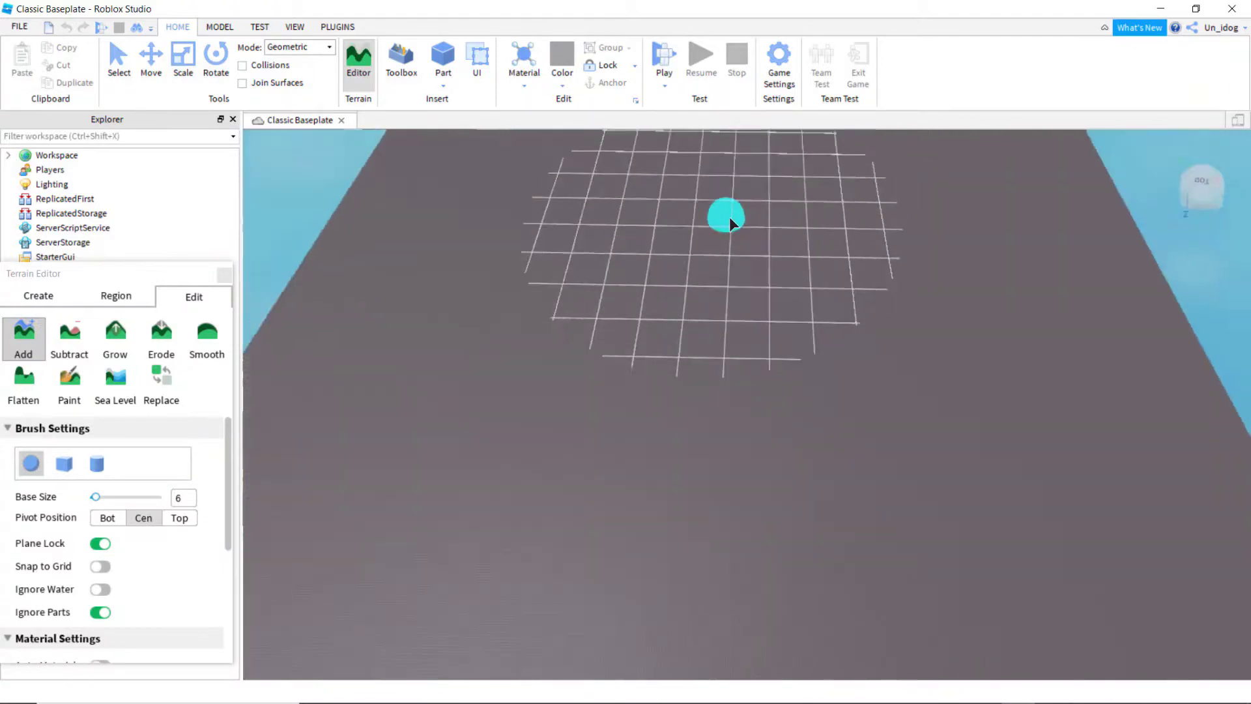
scroll(728, 224, down, 3)
scroll(727, 229, up, 12)
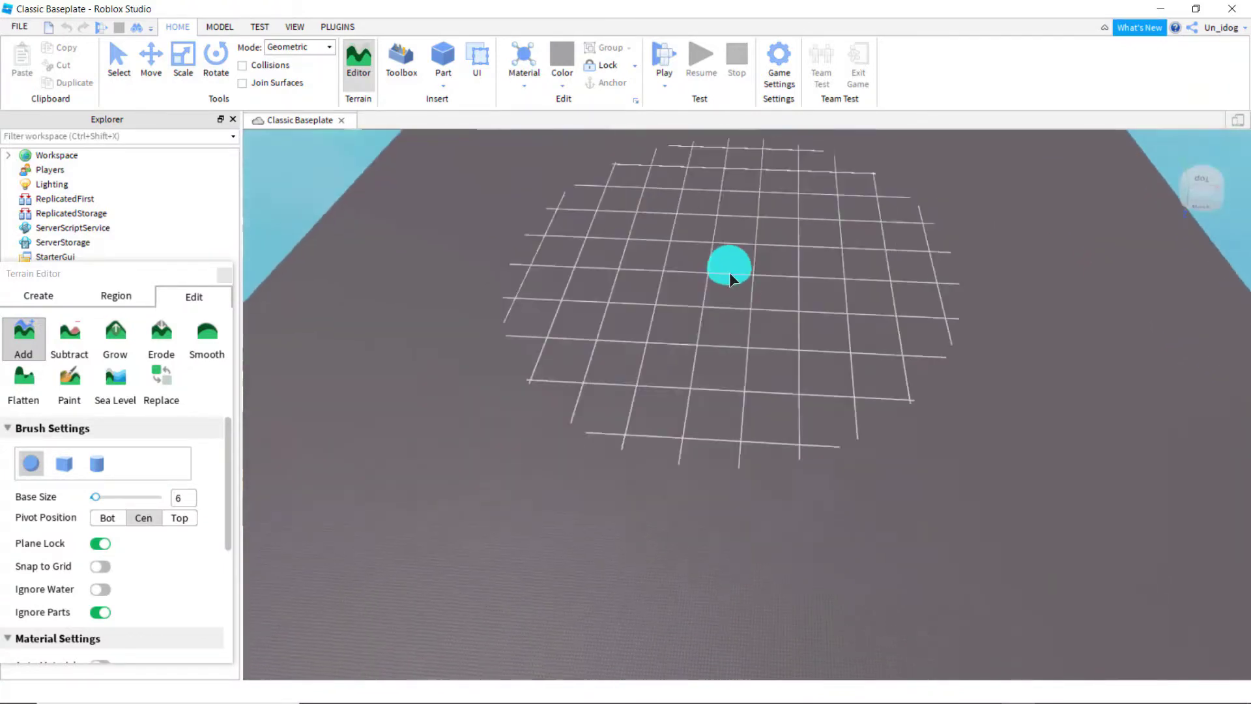
scroll(729, 272, down, 5)
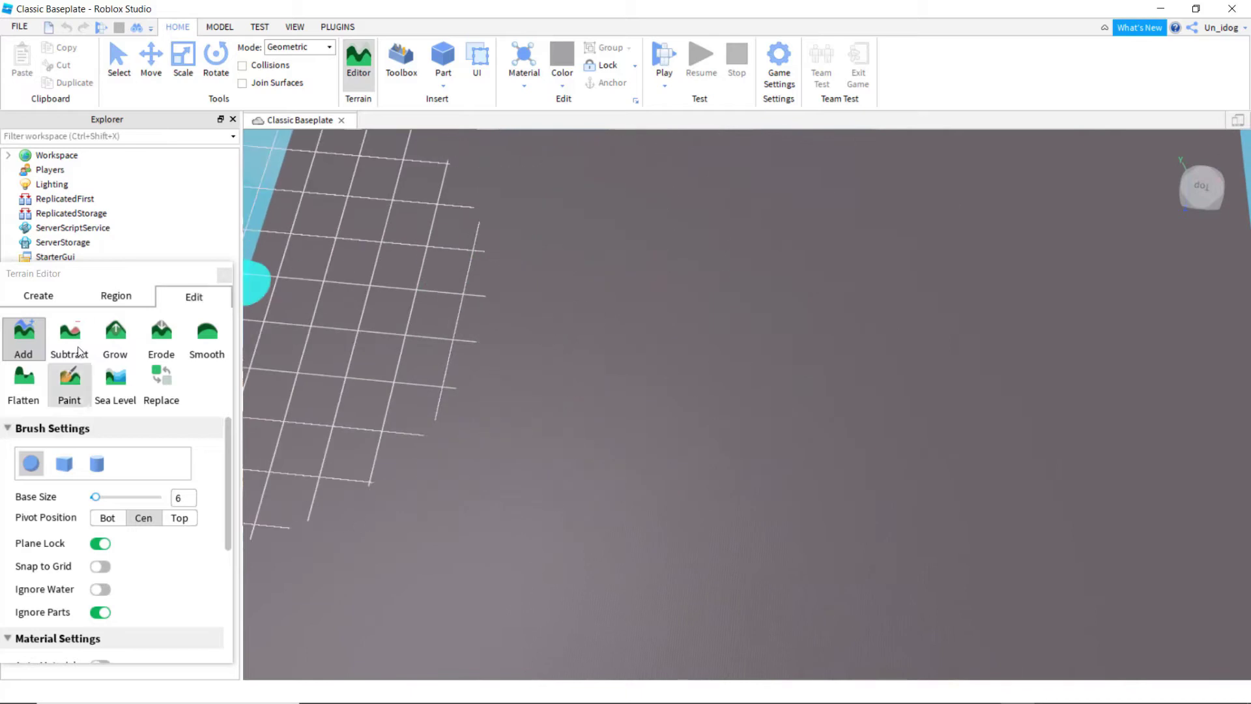
scroll(154, 496, down, 4)
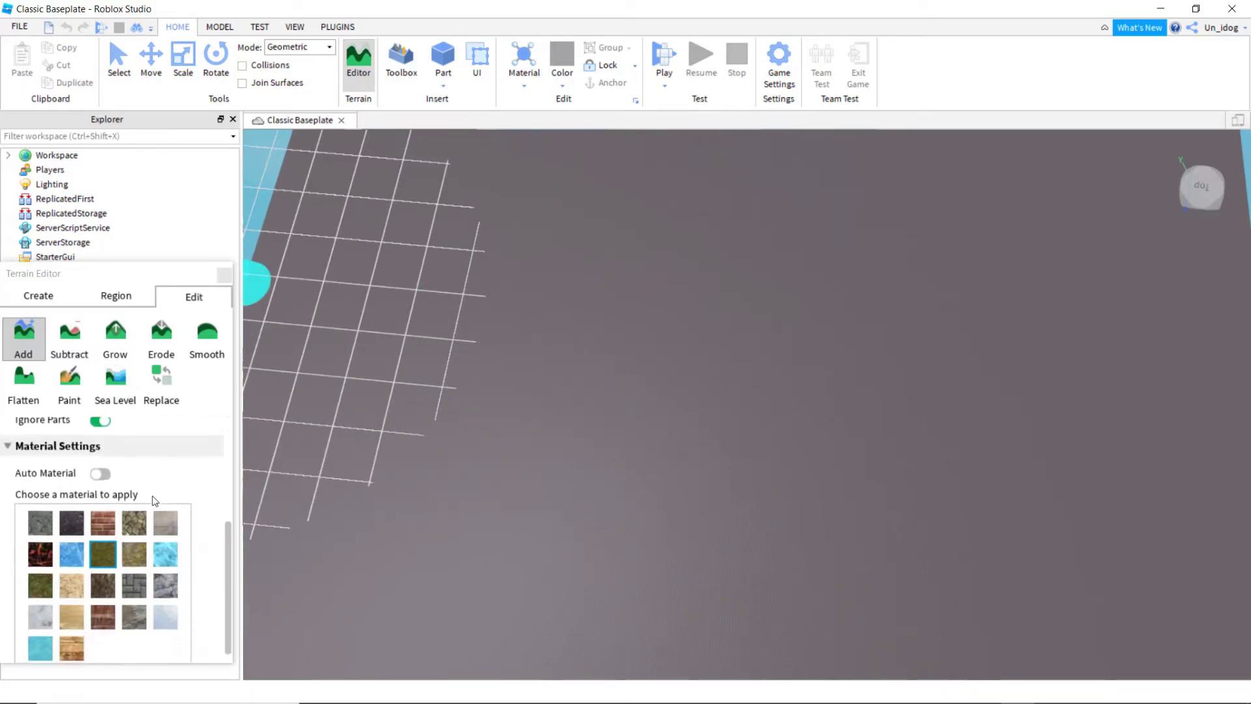
click(103, 539)
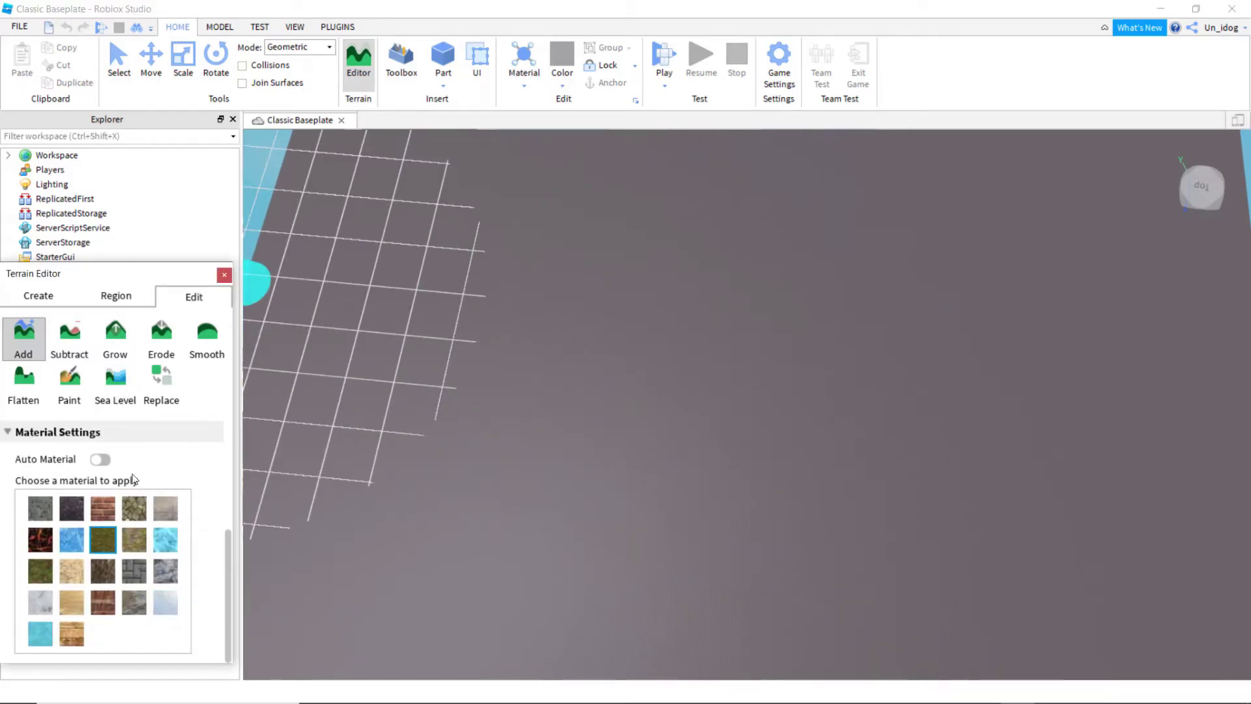
scroll(134, 480, up, 4)
key(a)
drag(96, 497, 100, 499)
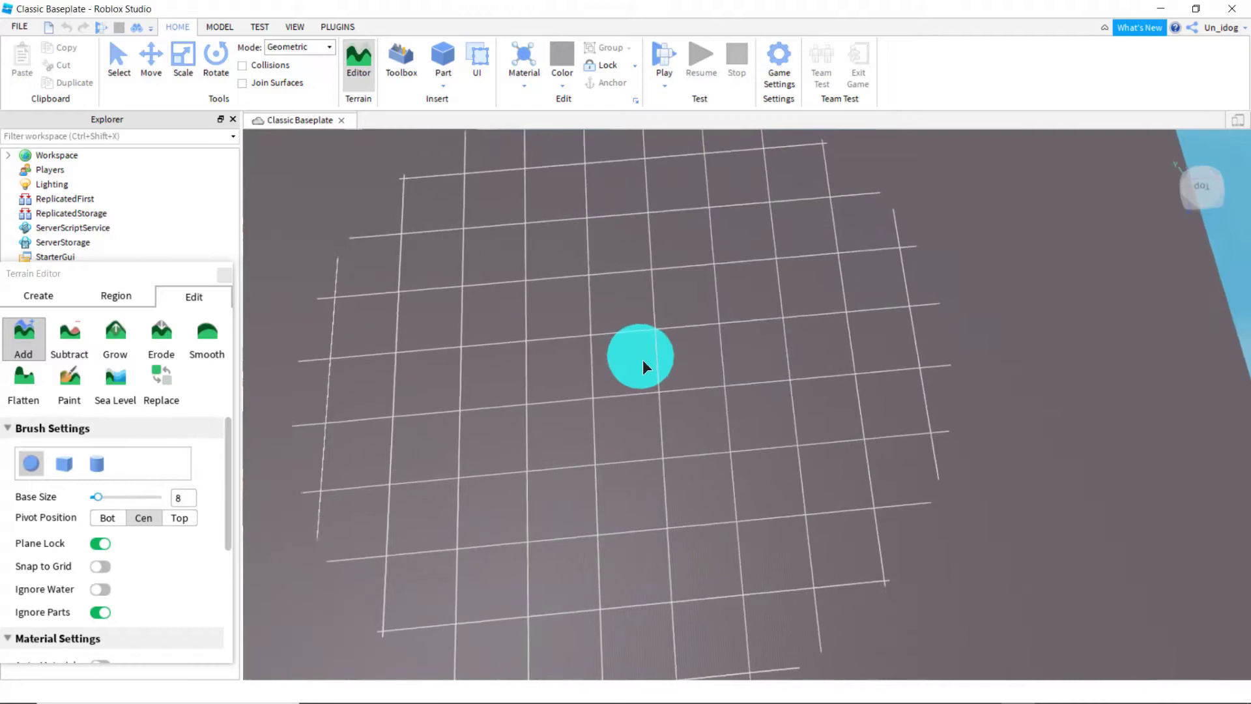
Step: Brush one large rounded mass of grass terrain onto the baseplate
scroll(642, 357, down, 1)
mouse_move(650, 274)
mouse_down()
mouse_move(675, 506)
mouse_move(659, 352)
mouse_move(837, 385)
mouse_move(713, 403)
mouse_move(811, 384)
mouse_move(730, 319)
mouse_move(619, 324)
mouse_move(714, 251)
mouse_move(899, 424)
mouse_move(712, 530)
mouse_move(879, 371)
mouse_move(690, 309)
mouse_up()
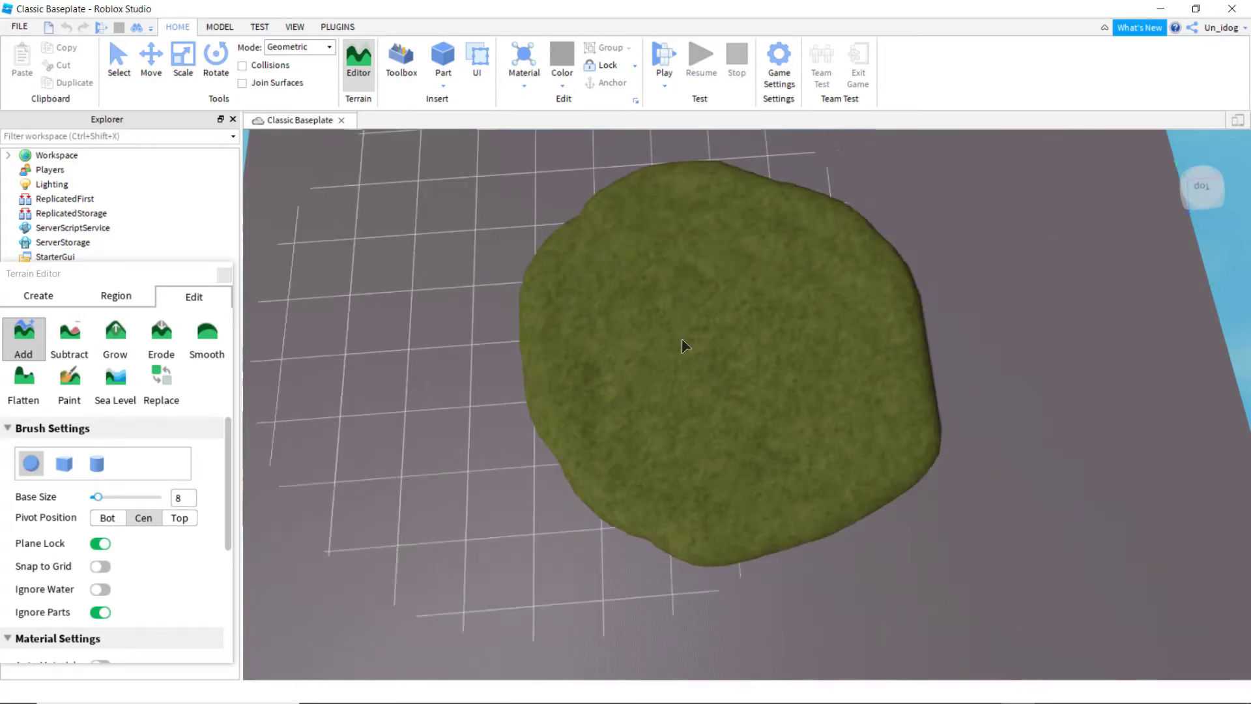
scroll(734, 366, up, 3)
scroll(733, 365, up, 3)
right_drag(733, 365, 737, 280)
Step: Playtest the map by walking the avatar over the grass terrain, and stop the test
click(259, 29)
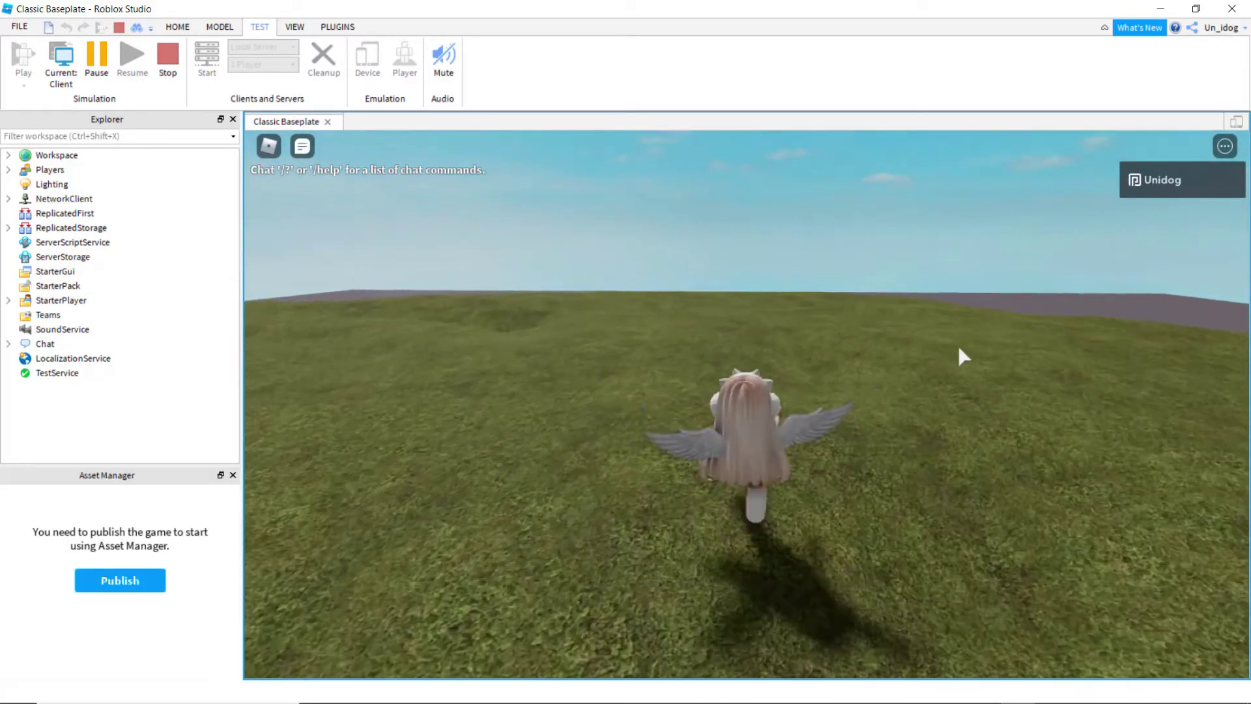
key(w)
key(d)
key(s)
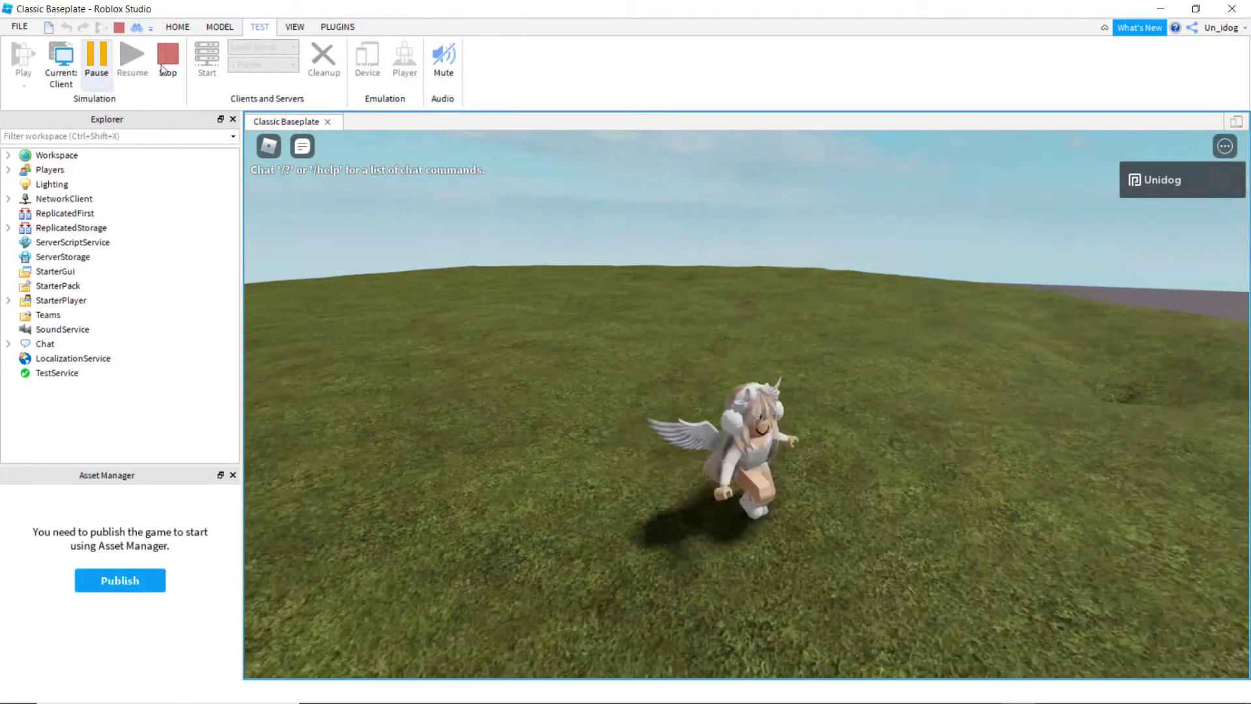
click(170, 68)
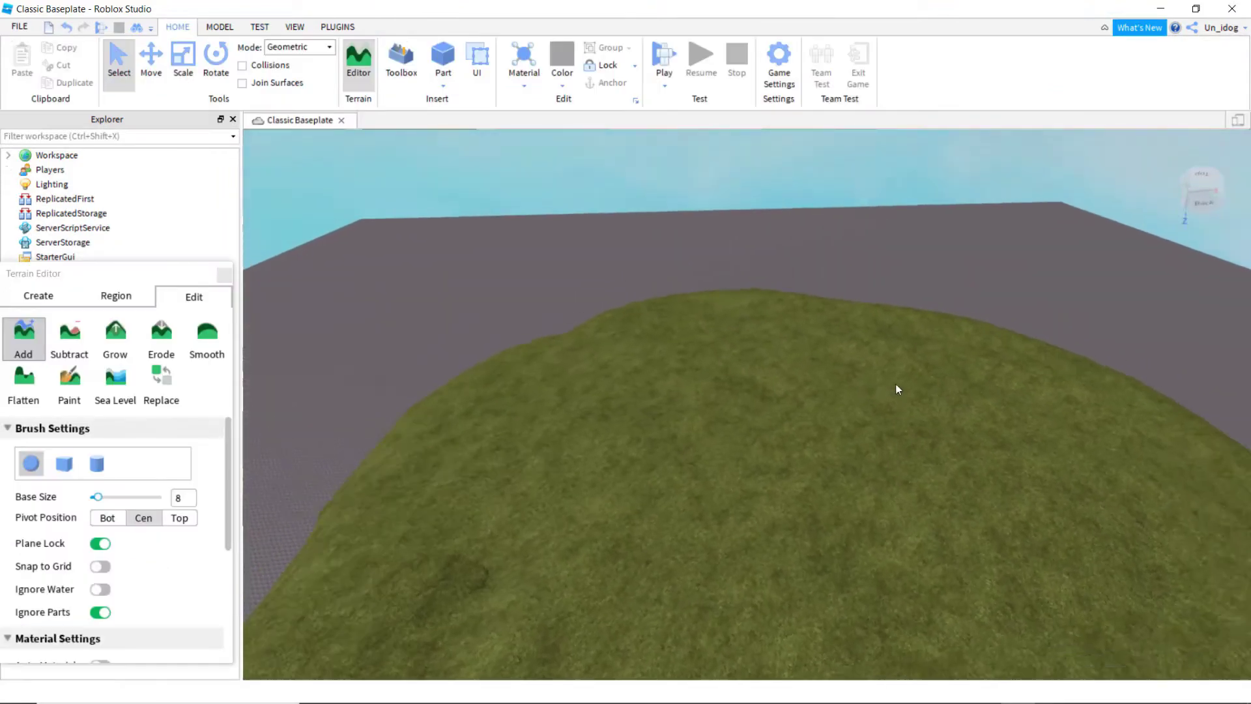
Step: Raise uneven ridges along the outer parts of the grass terrain with the Grow tool at base size 6 and strength 1
mouse_move(896, 384)
right_down()
mouse_move(865, 373)
mouse_move(886, 382)
right_up()
click(115, 339)
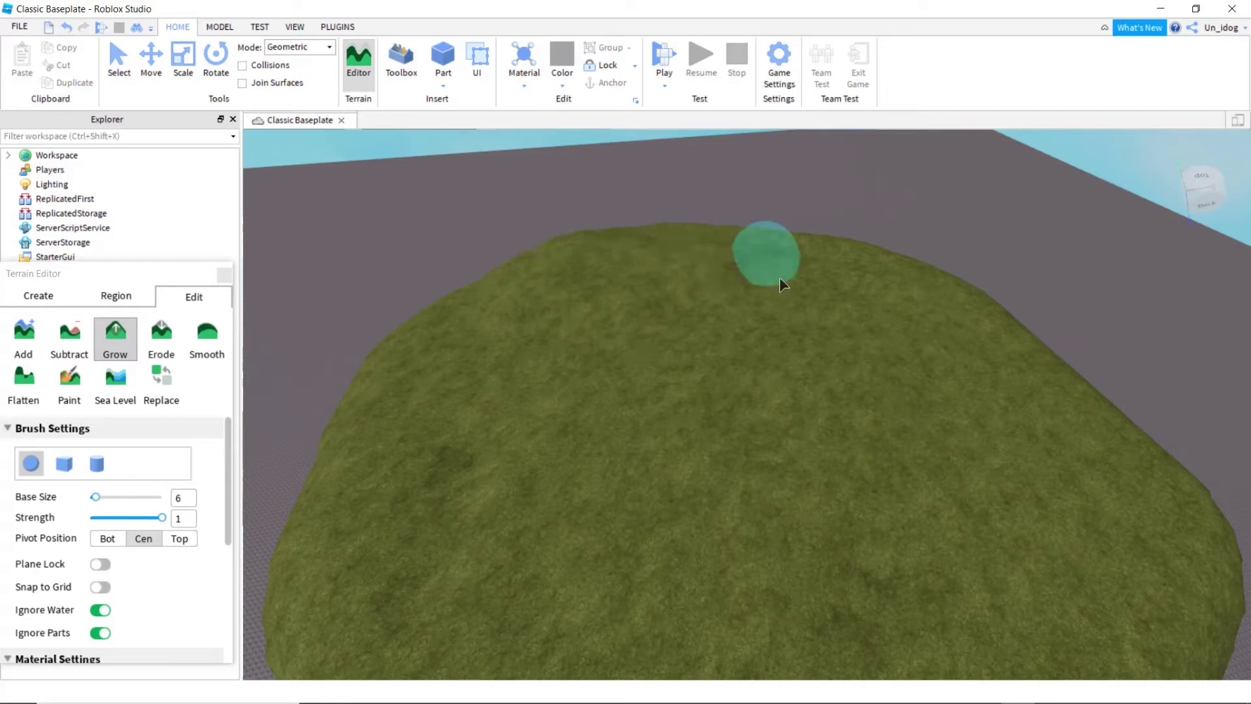
scroll(736, 280, up, 3)
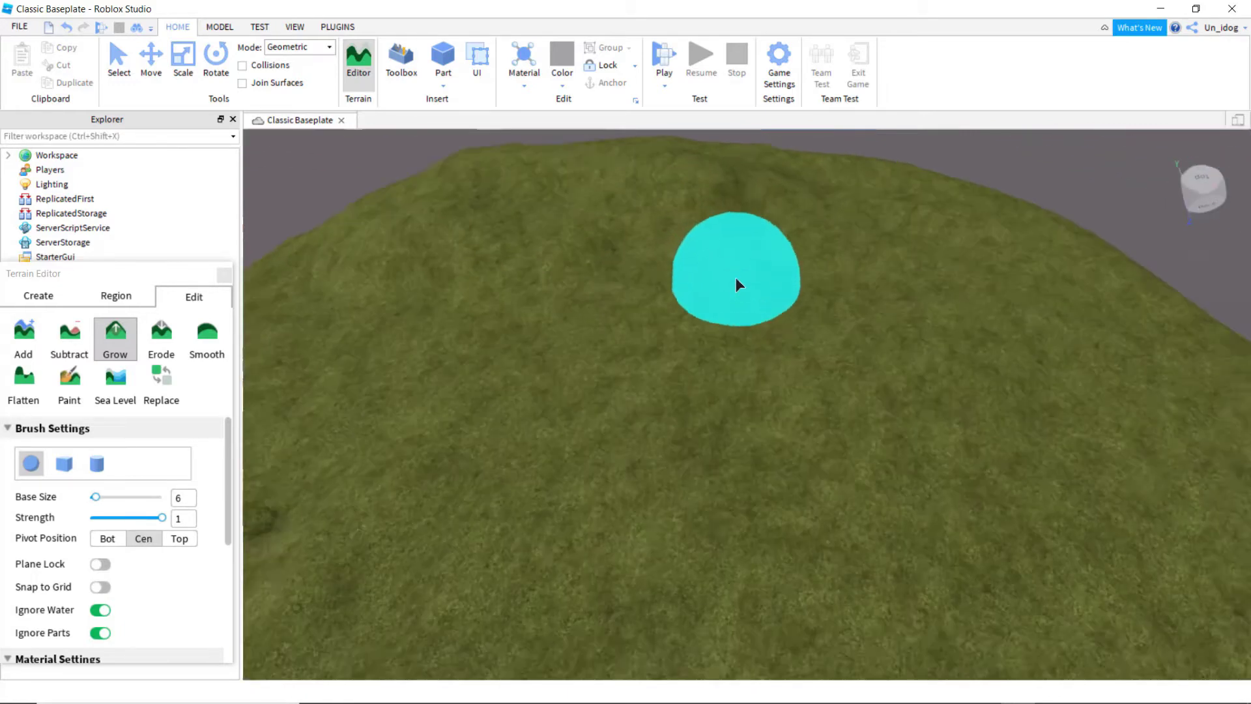
mouse_move(736, 280)
right_down()
mouse_move(791, 319)
mouse_move(524, 262)
mouse_move(636, 284)
right_up()
mouse_move(636, 284)
mouse_down()
mouse_move(818, 244)
mouse_move(598, 189)
mouse_move(951, 338)
mouse_up()
right_drag(951, 342, 899, 350)
mouse_move(777, 357)
mouse_down()
mouse_move(363, 236)
mouse_move(549, 232)
mouse_move(635, 325)
mouse_move(558, 408)
mouse_move(660, 444)
mouse_move(994, 481)
mouse_move(382, 219)
mouse_move(358, 672)
mouse_move(443, 114)
mouse_up()
right_drag(798, 287, 678, 254)
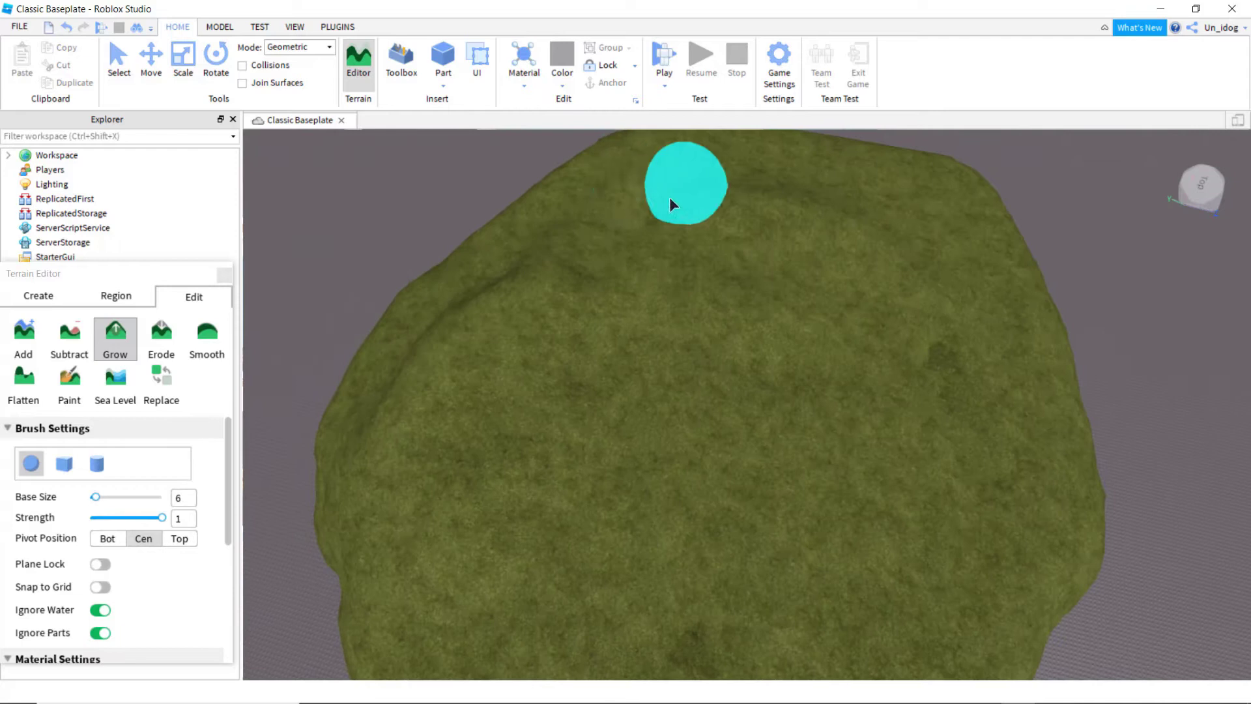
right_drag(488, 248, 435, 302)
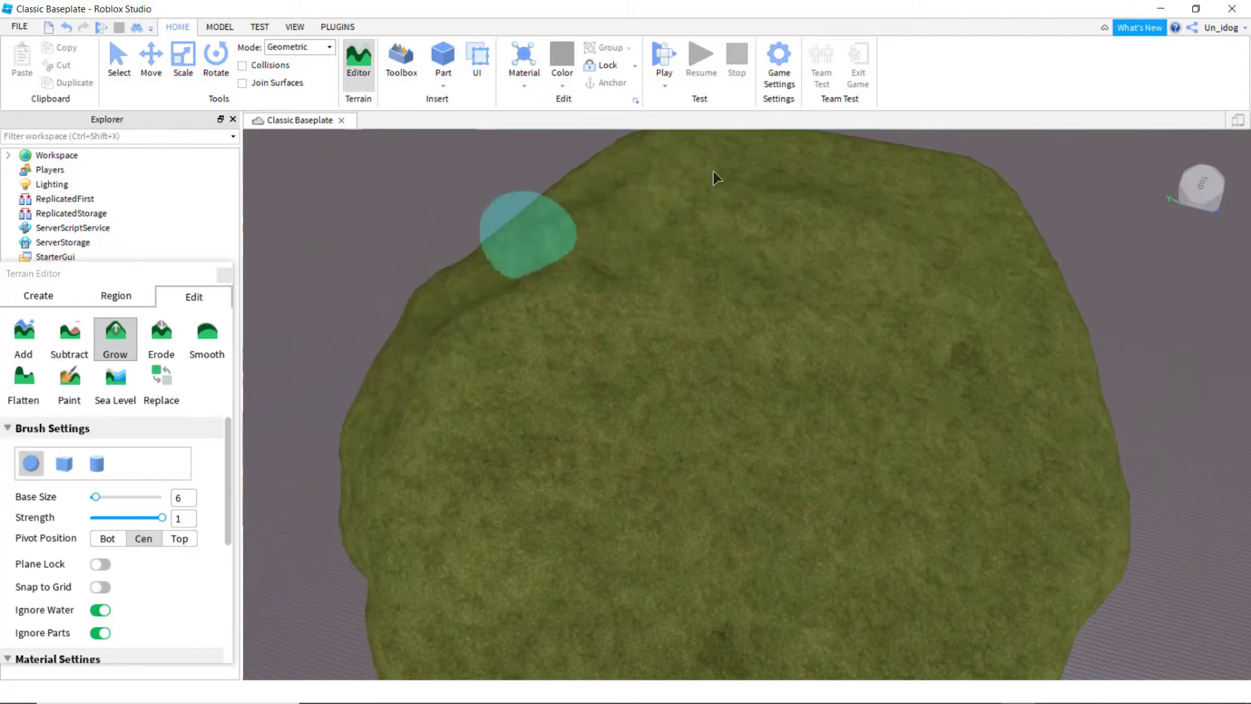
right_drag(732, 167, 733, 168)
scroll(732, 168, up, 4)
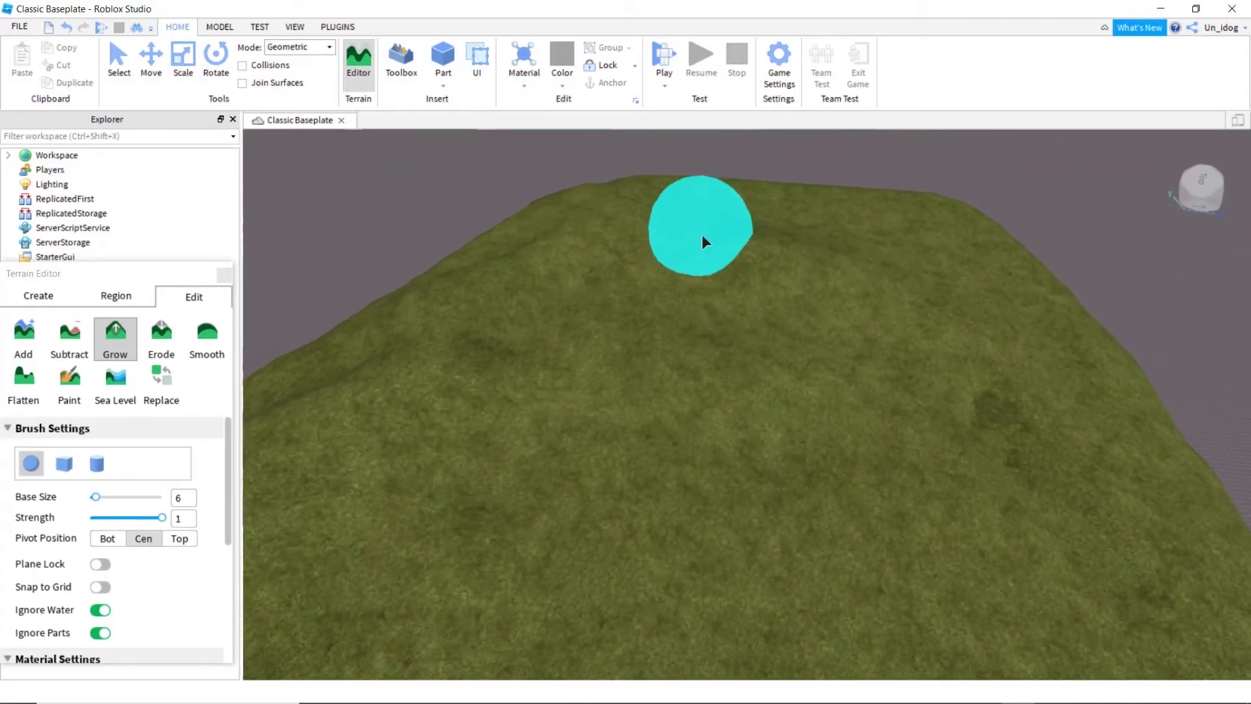
right_drag(462, 464, 462, 465)
key(s)
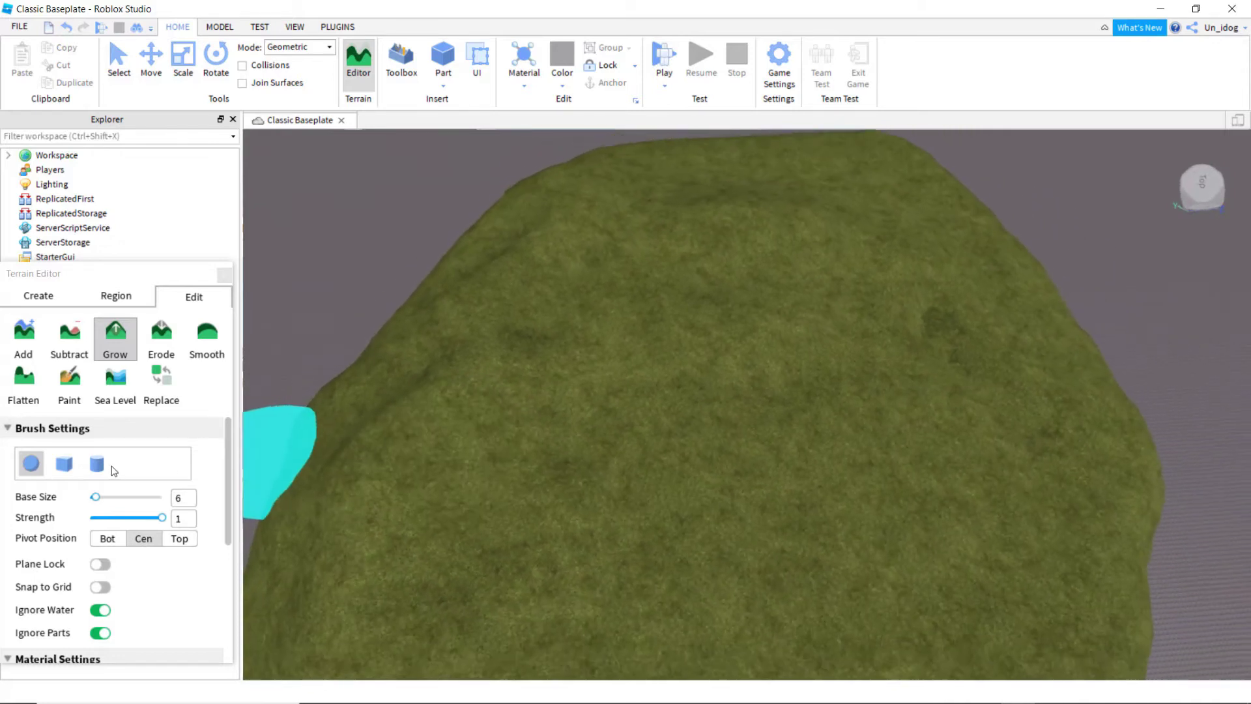
key(d)
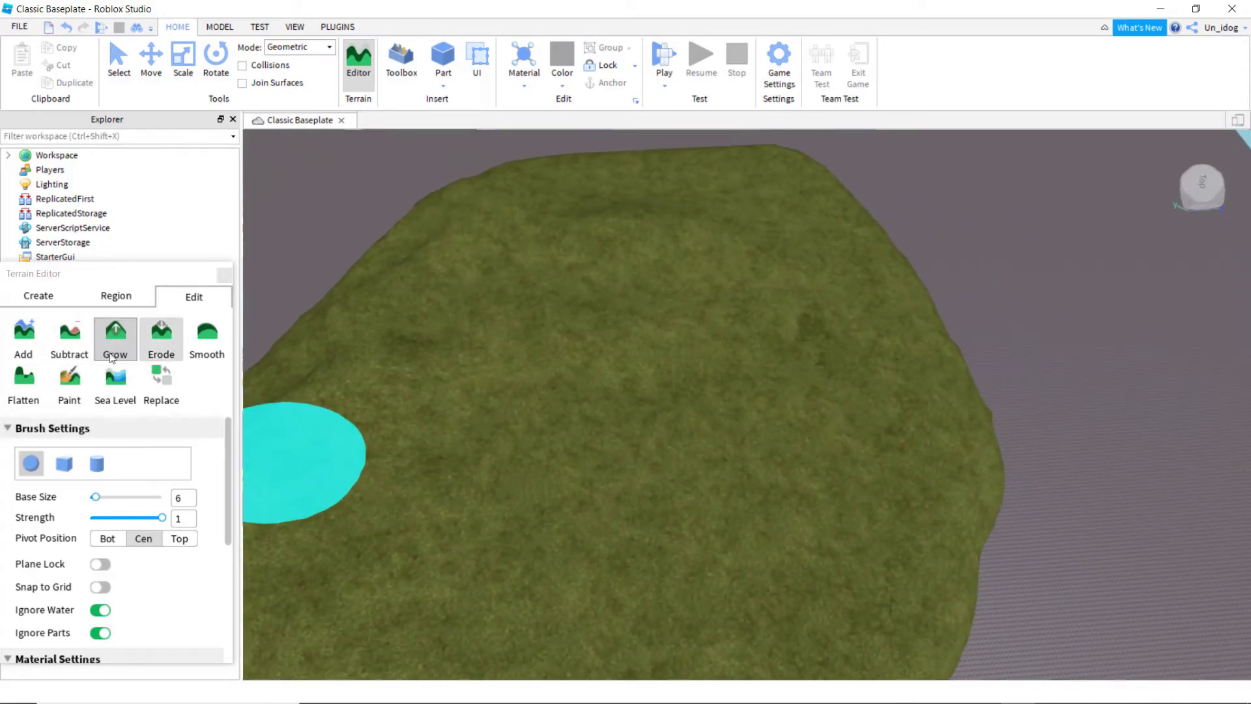
Step: Set up the terrain Paint tool with a base size of 1 and the water material
click(69, 385)
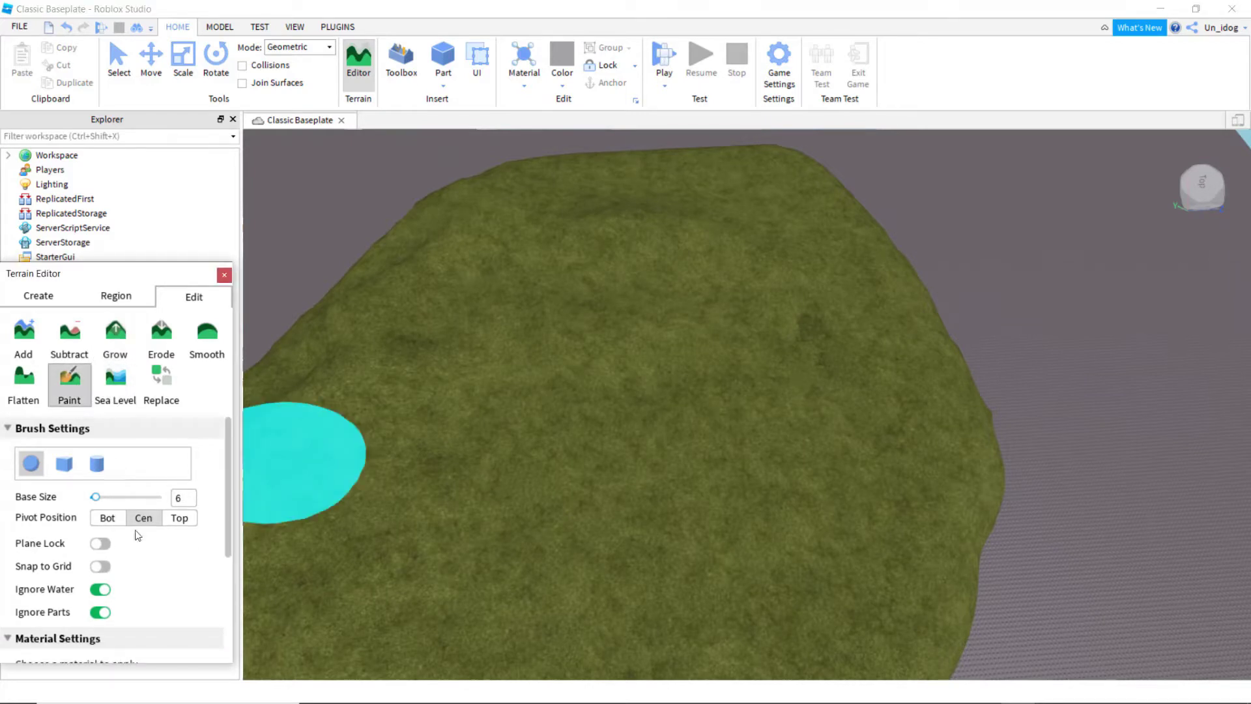
drag(93, 496, 91, 497)
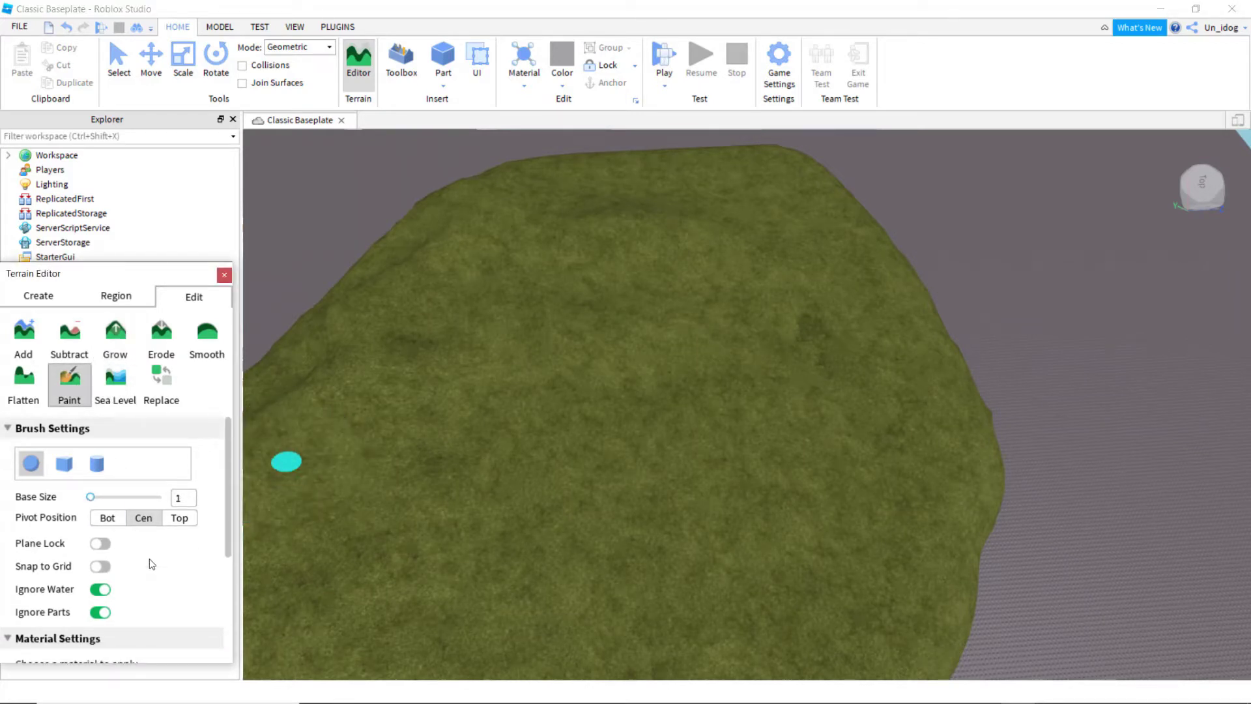
scroll(149, 560, down, 5)
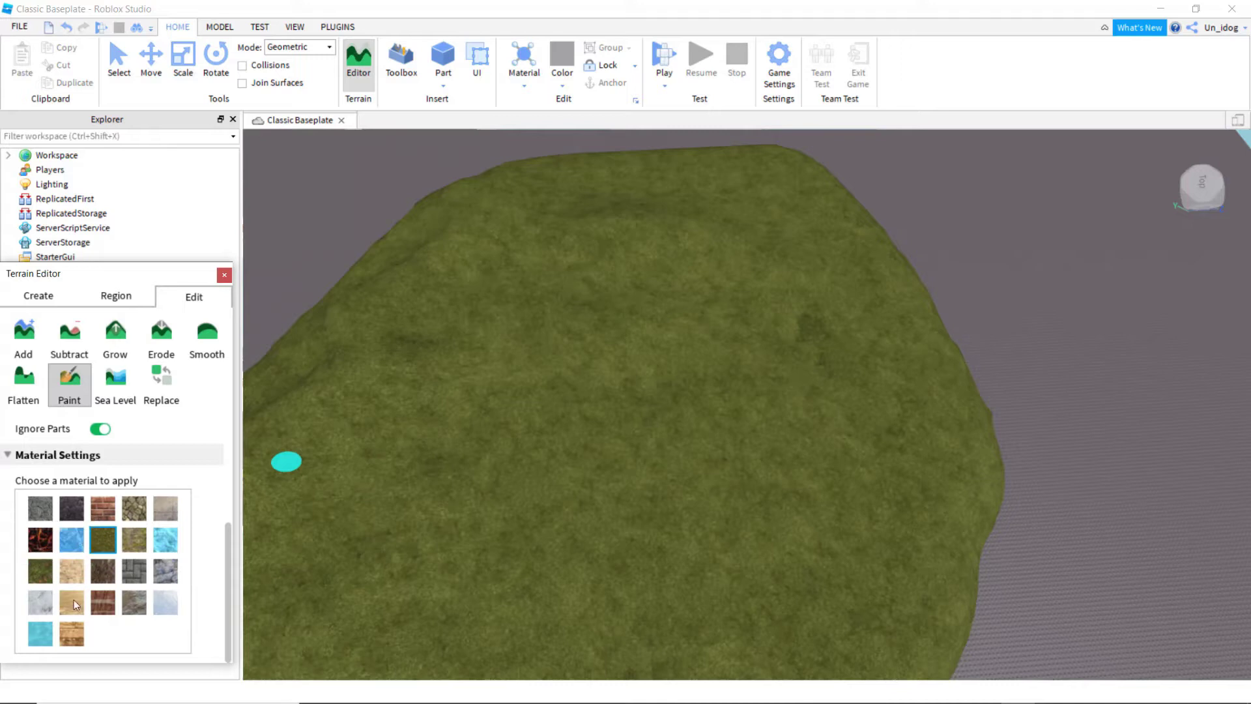
click(40, 627)
Step: Paint a winding, hook-shaped river of water across the grass terrain
right_click(589, 279)
click(713, 223)
key(a)
key(w)
mouse_move(588, 353)
mouse_down()
mouse_move(644, 596)
mouse_move(692, 626)
mouse_up()
mouse_move(702, 580)
right_down()
mouse_move(744, 483)
mouse_move(700, 464)
right_up()
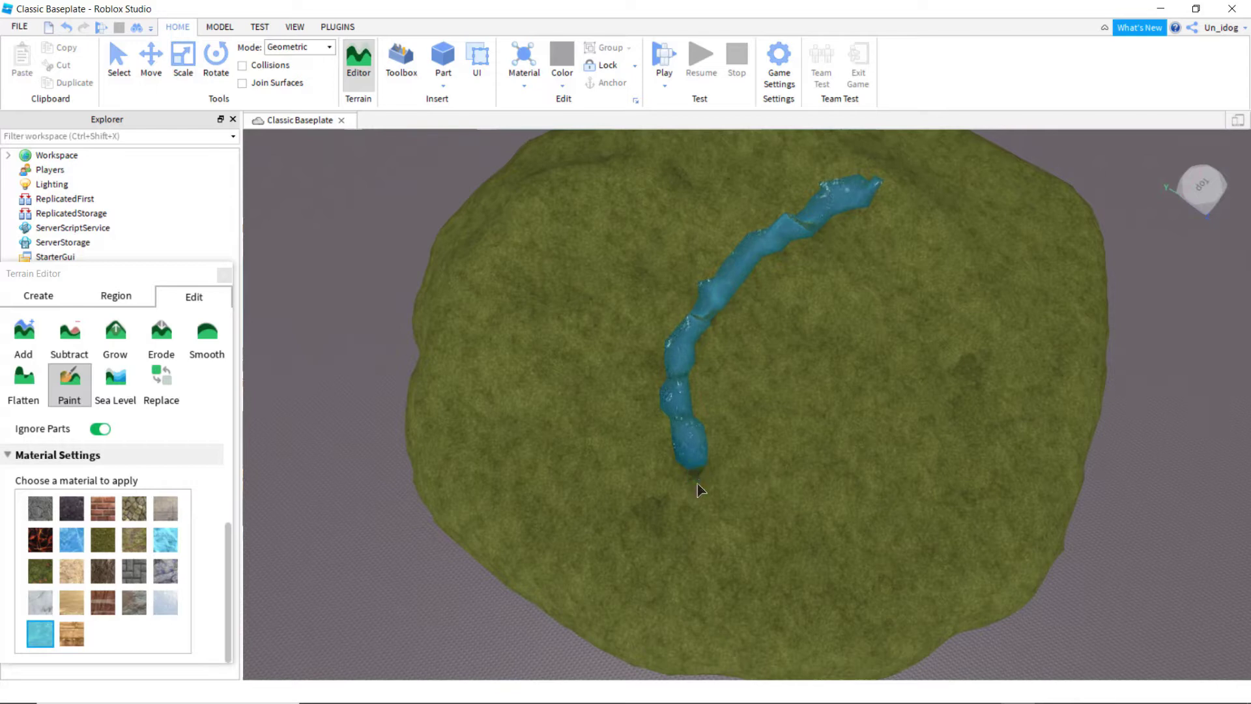
right_drag(567, 394, 524, 389)
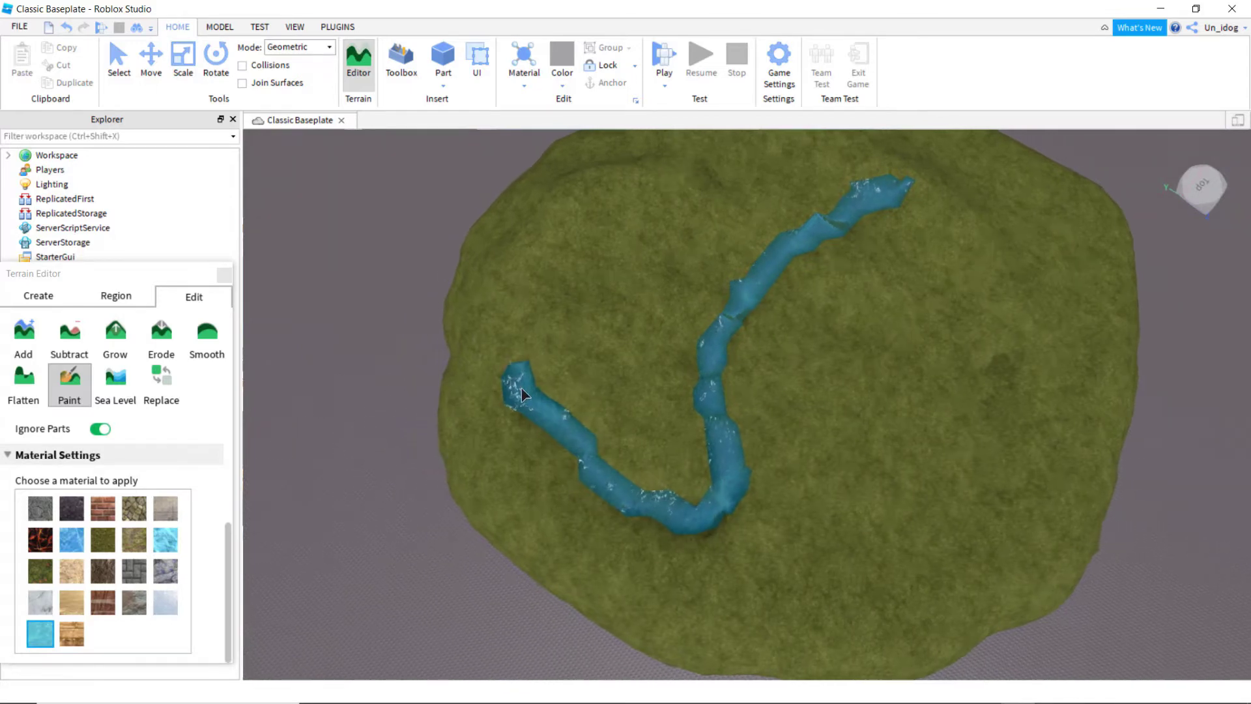
Step: Paint a wide pond of water at the hooked end of the river
drag(581, 352, 583, 334)
drag(588, 404, 616, 436)
drag(529, 407, 594, 417)
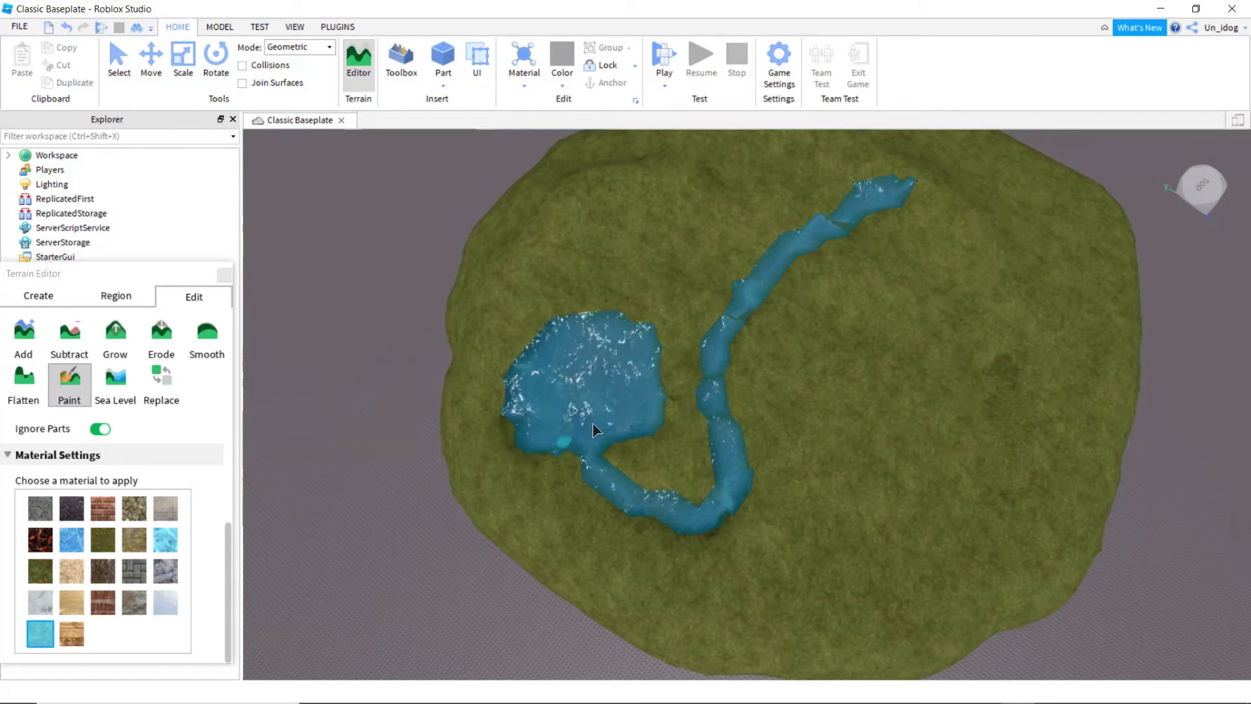
Step: Paint a side branch of water off the middle of the river and extend the river's far end to the terrain's edge
right_drag(674, 368, 723, 374)
key(d)
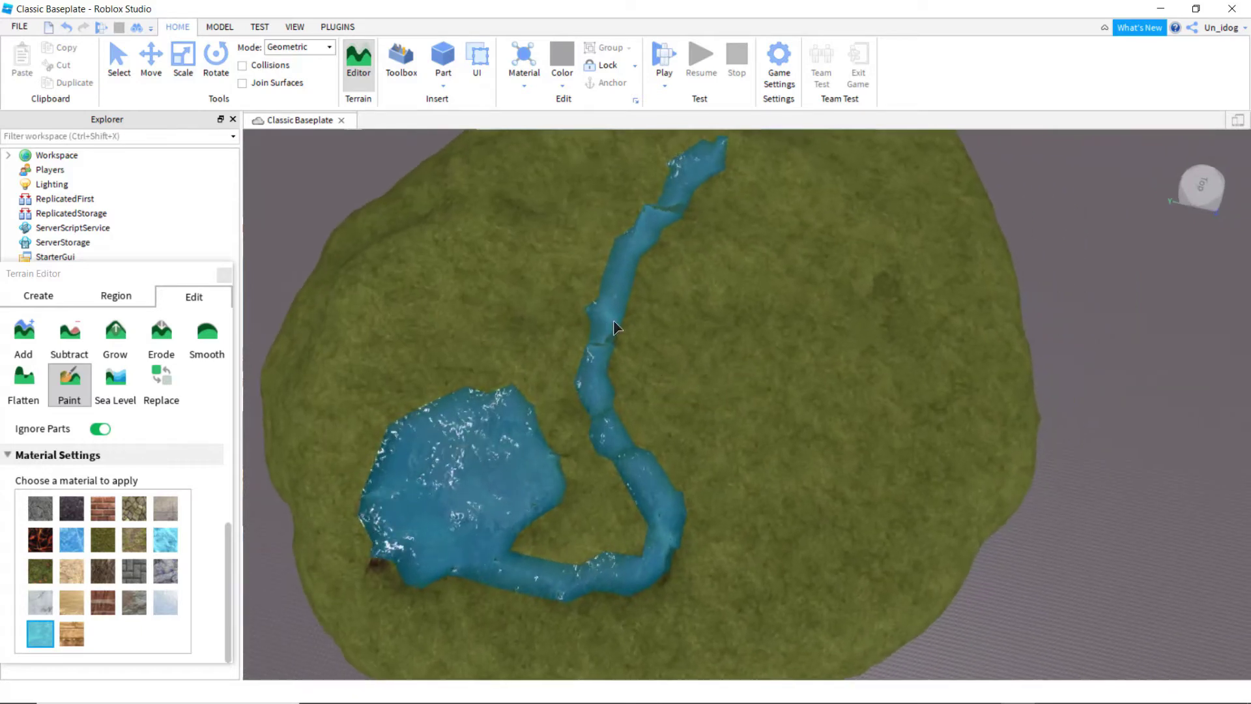
key(d)
mouse_move(615, 323)
mouse_down()
mouse_move(742, 372)
mouse_move(921, 382)
mouse_move(907, 373)
mouse_up()
right_drag(906, 374, 910, 380)
right_drag(924, 423, 936, 412)
key(s)
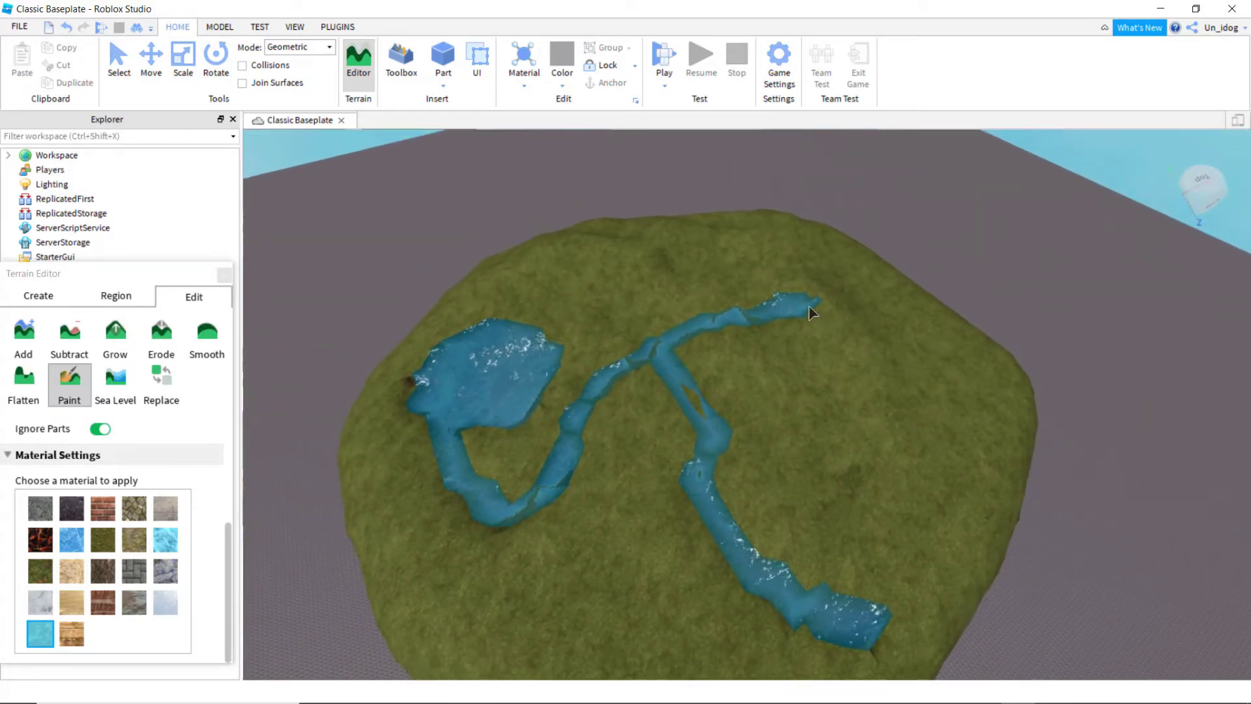
key(d)
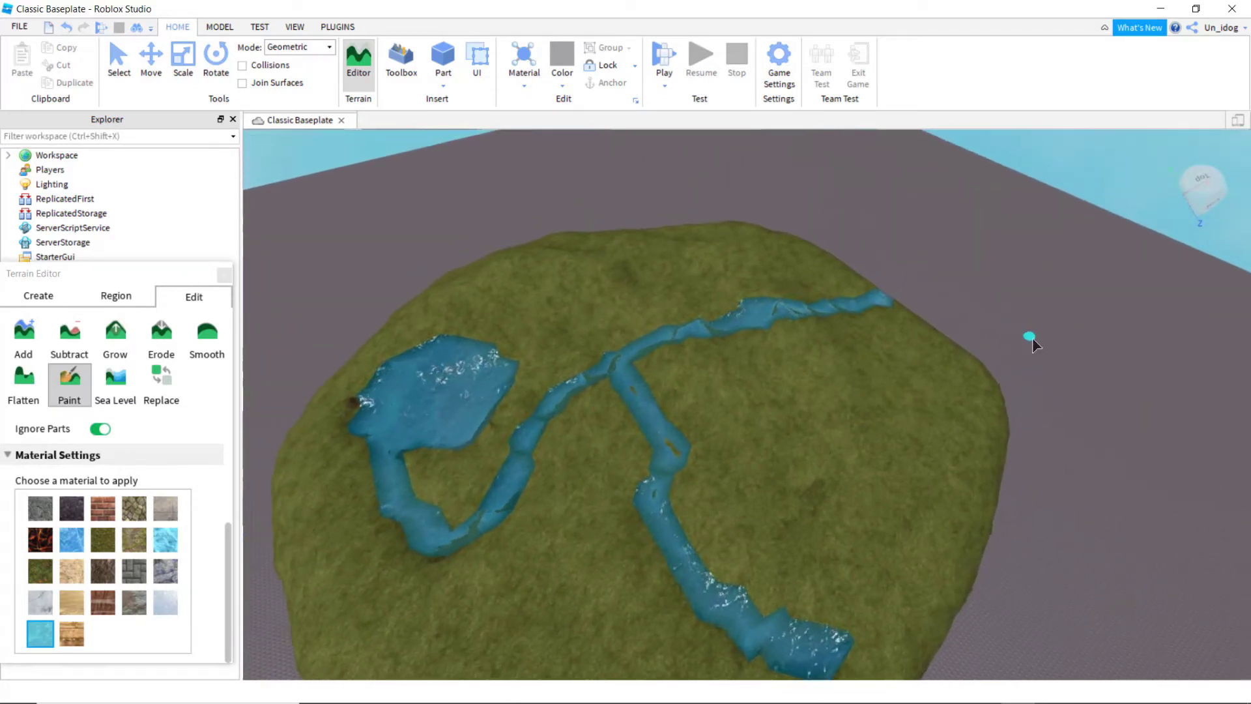
Step: Examine the painted river, its branch and the pond from several angles
key(s)
key(s)
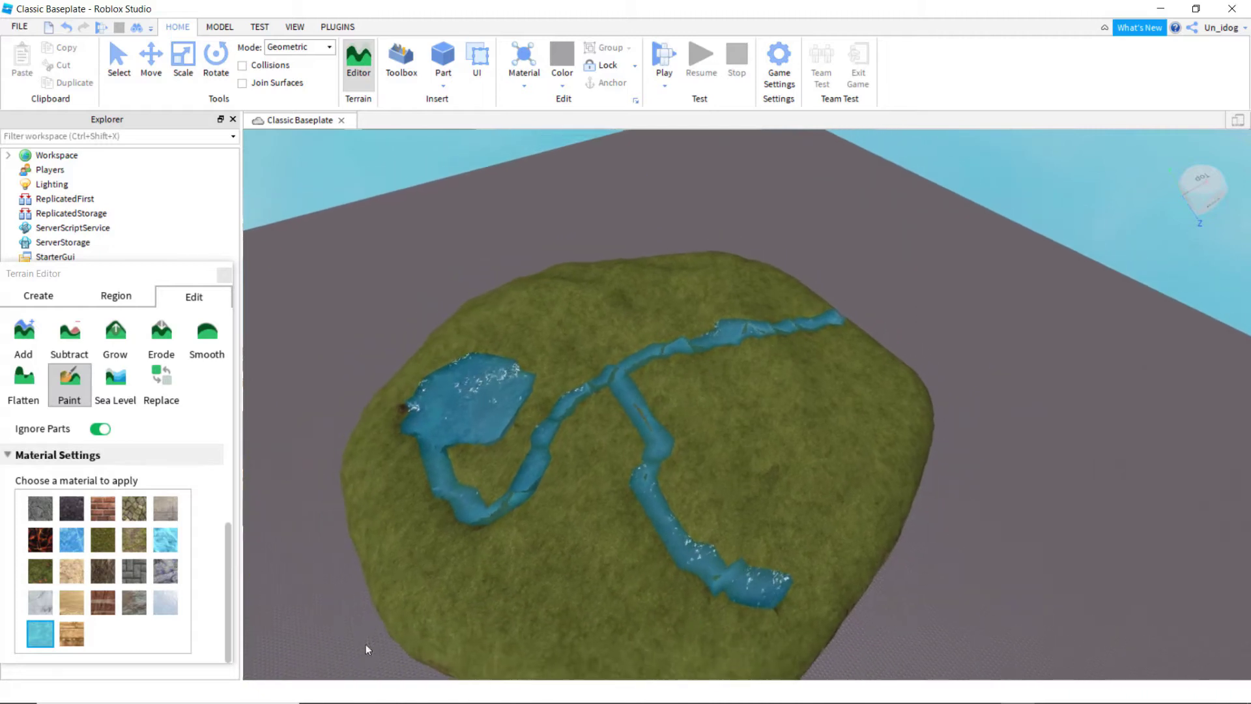
key(d)
right_drag(824, 412, 743, 405)
key(w)
key(w)
key(d)
right_drag(847, 465, 817, 480)
key(s)
right_drag(651, 345, 650, 342)
key(s)
Step: Close the Terrain Editor and show the Toolbox with its model library
click(223, 274)
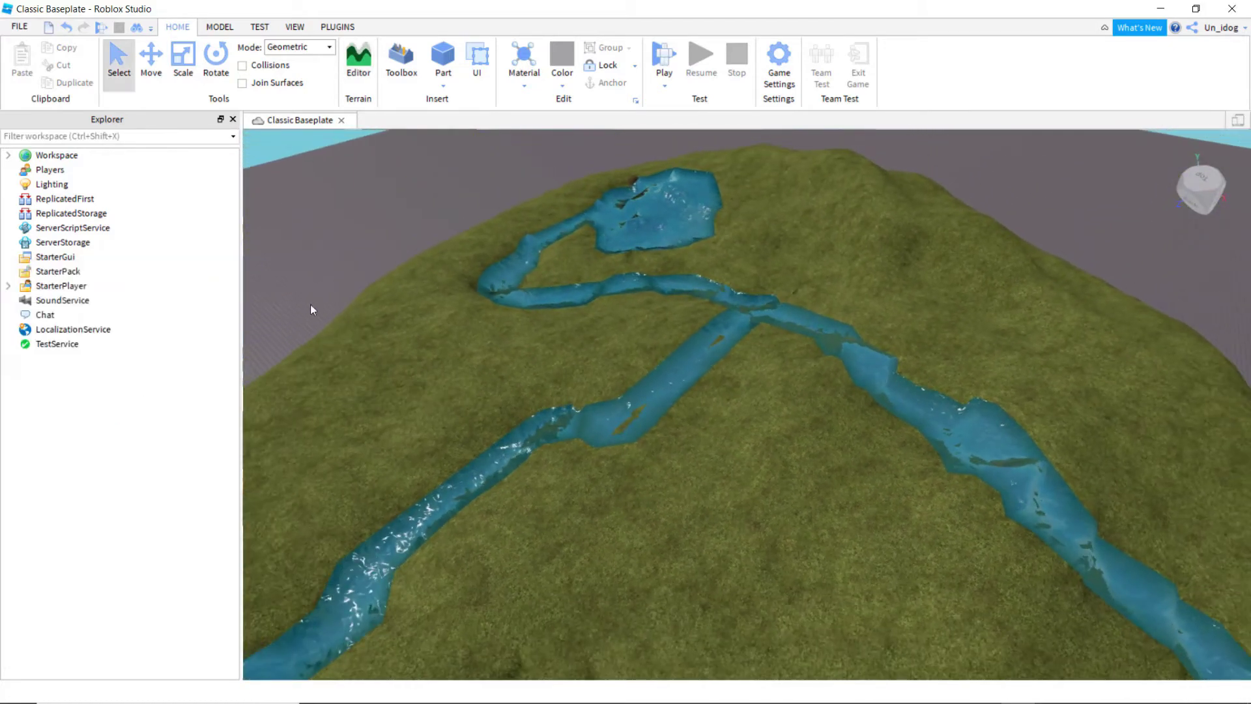
click(218, 28)
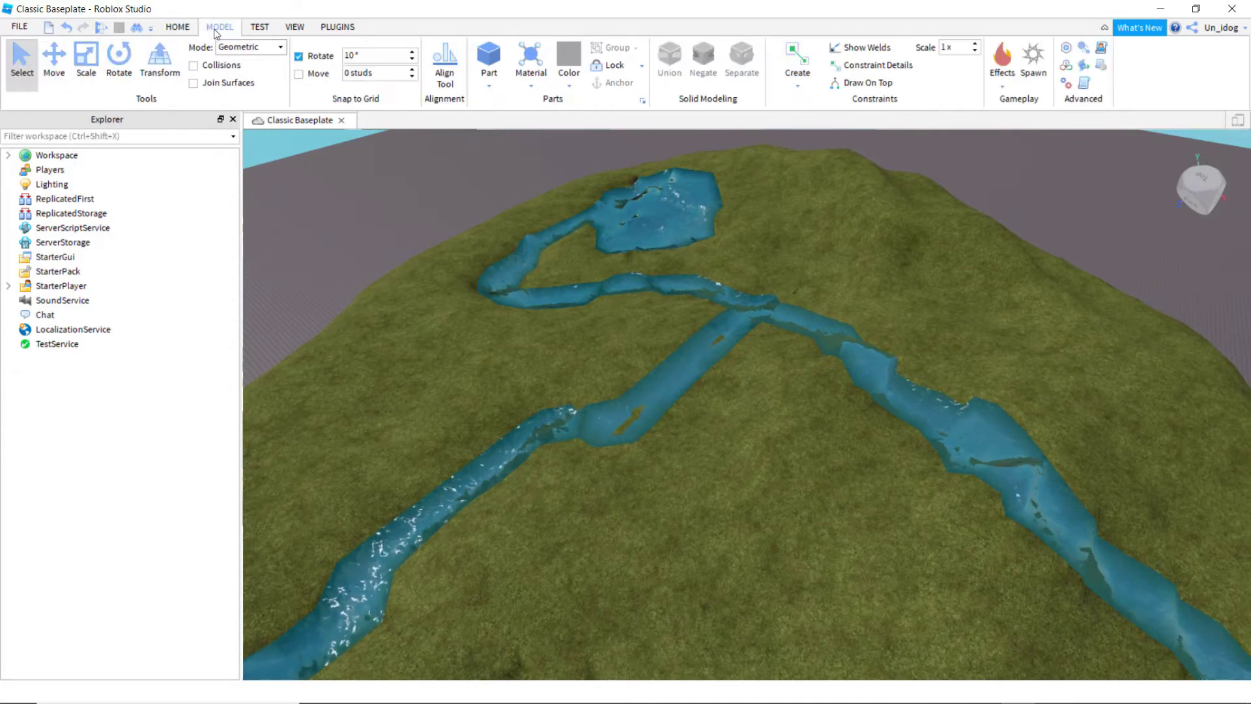
click(291, 28)
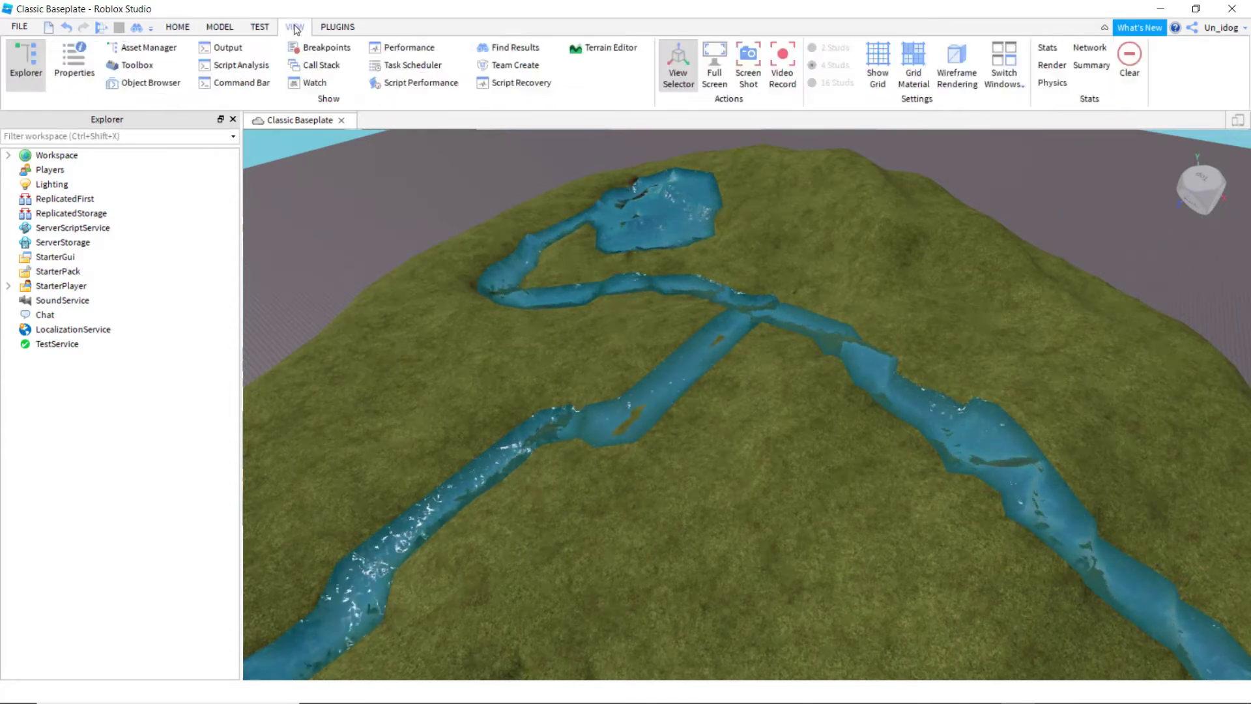
click(157, 65)
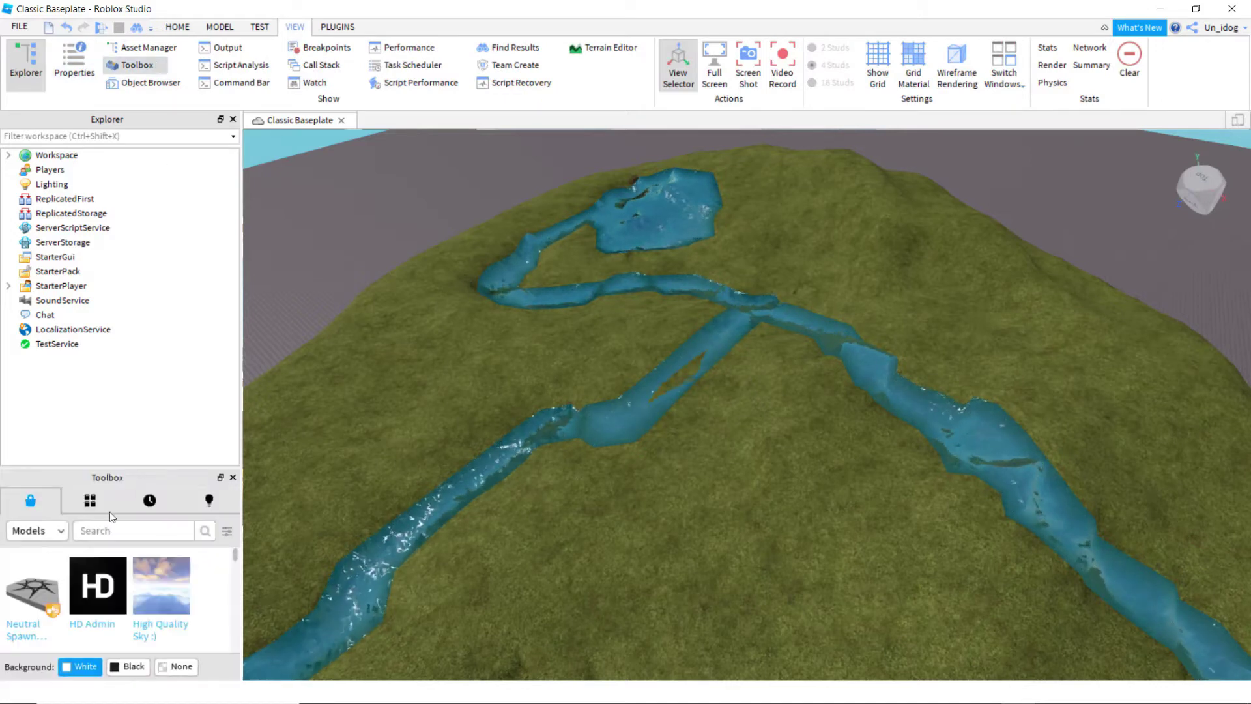
Step: Insert the Nature Pack model into the map from My Models in the enlarged Toolbox
click(110, 509)
drag(150, 466, 134, 174)
mouse_move(121, 498)
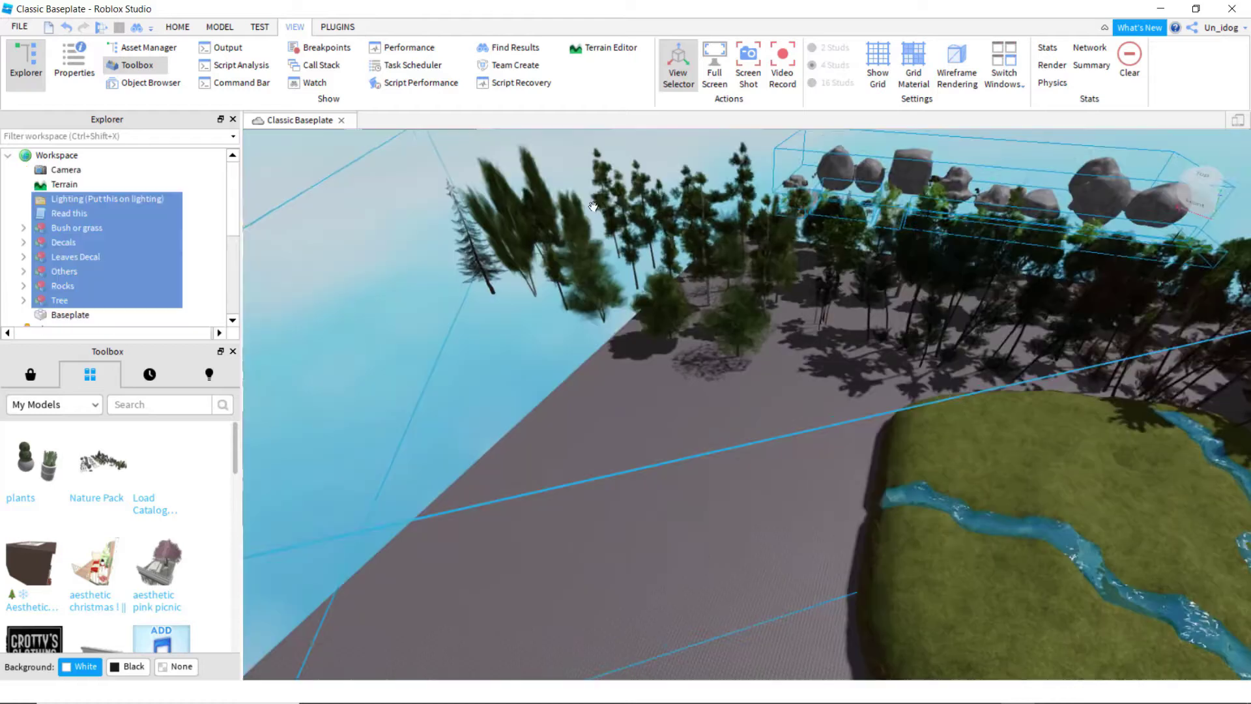
Step: Ungroup the Tree model of the nature pack into individual trees
right_drag(600, 270, 619, 219)
click(675, 445)
click(588, 361)
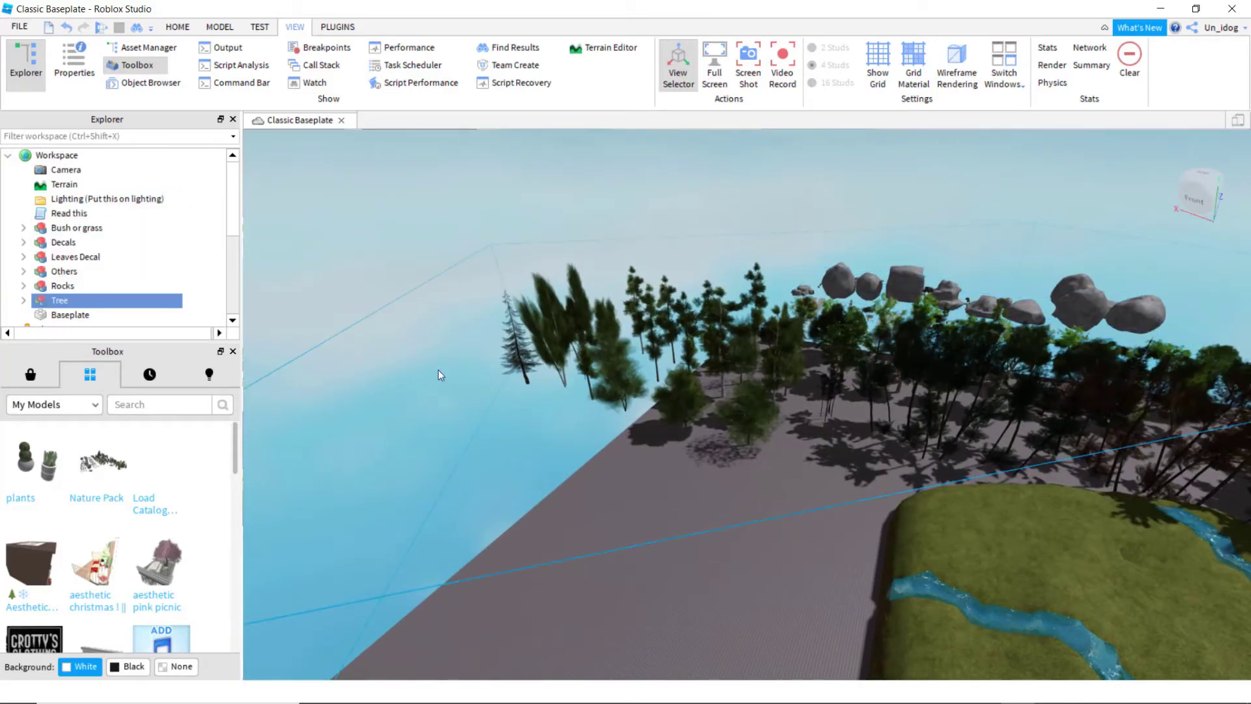
scroll(130, 281, down, 1)
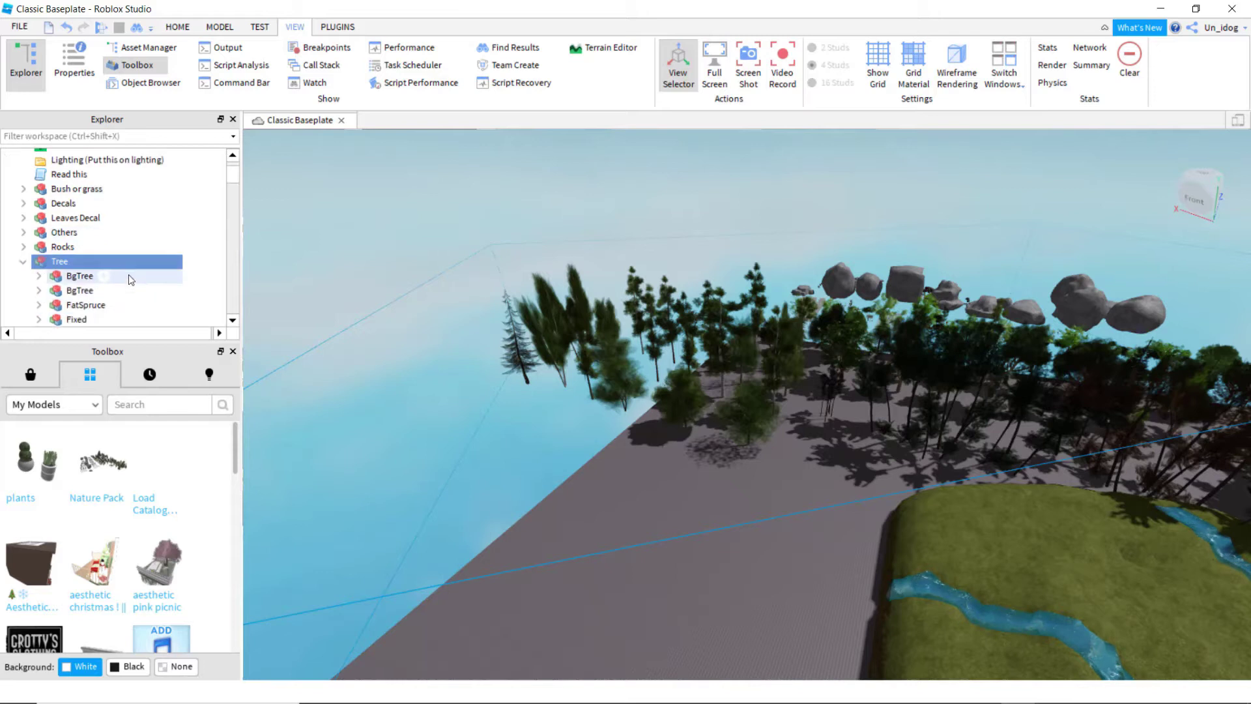
right_click(119, 259)
click(93, 264)
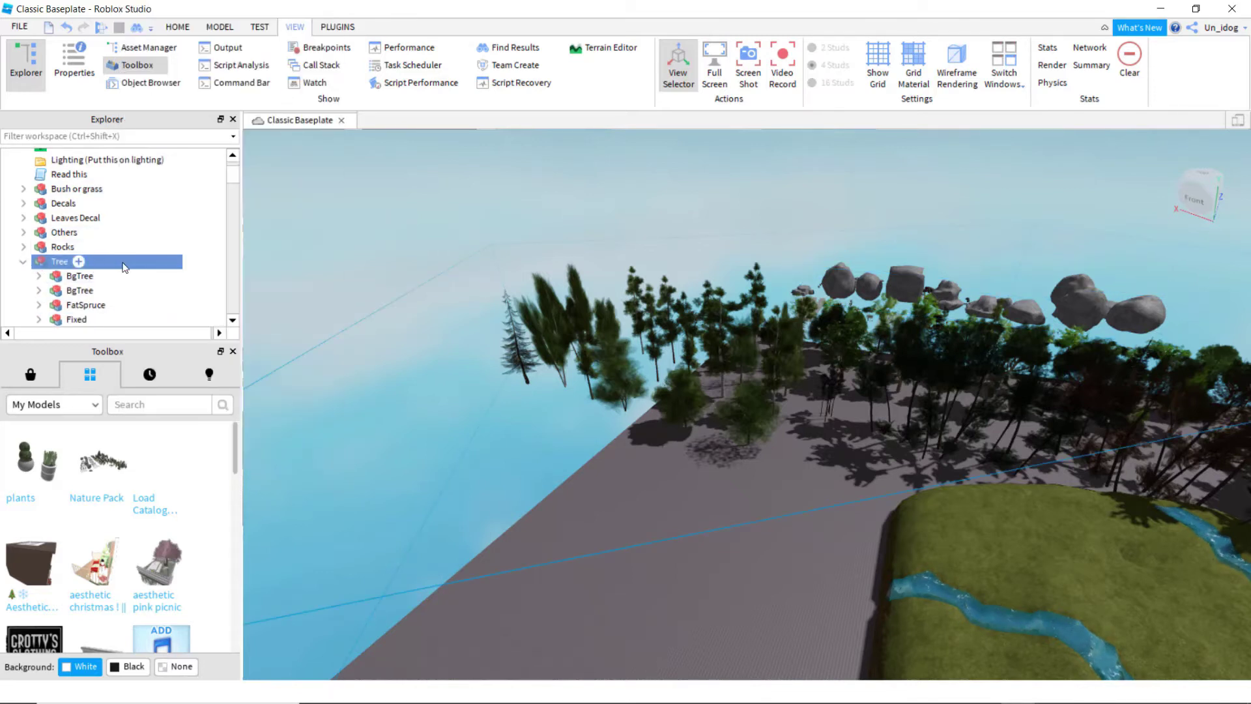
right_click(135, 261)
click(200, 139)
Step: Examine the separated trees on the baseplate up close and from several angles to choose one
click(778, 250)
right_drag(780, 251, 776, 247)
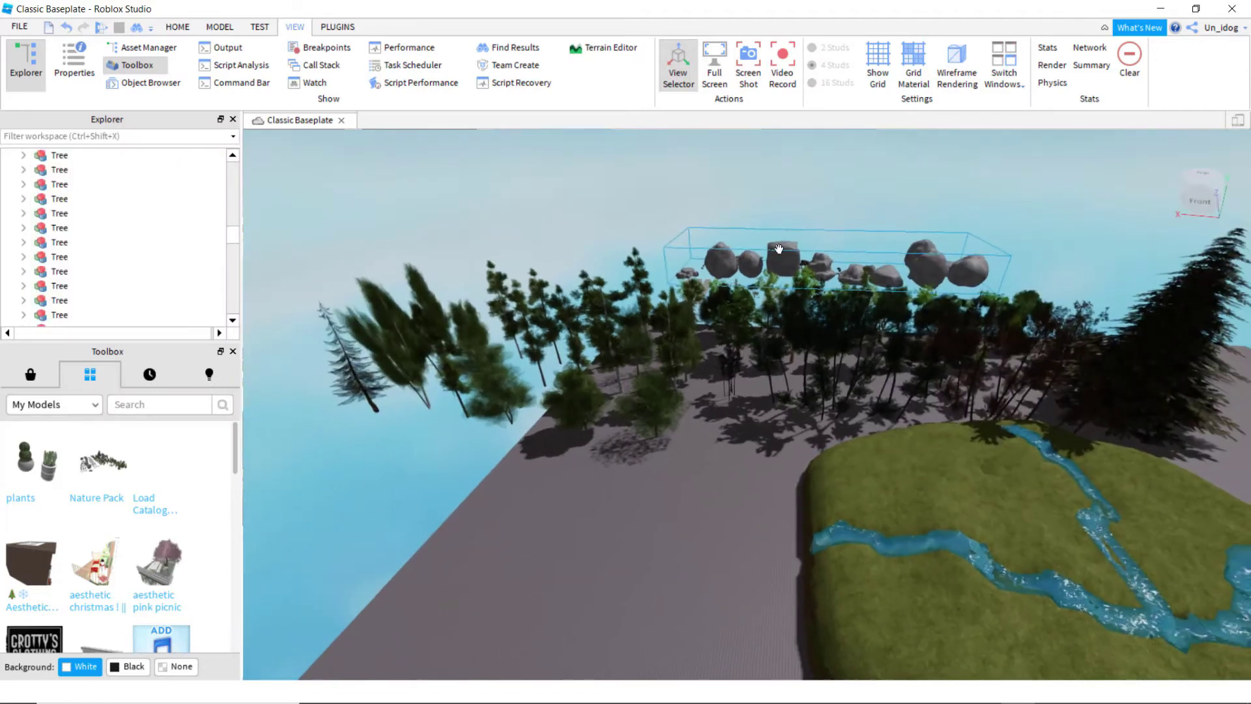
key(a)
key(w)
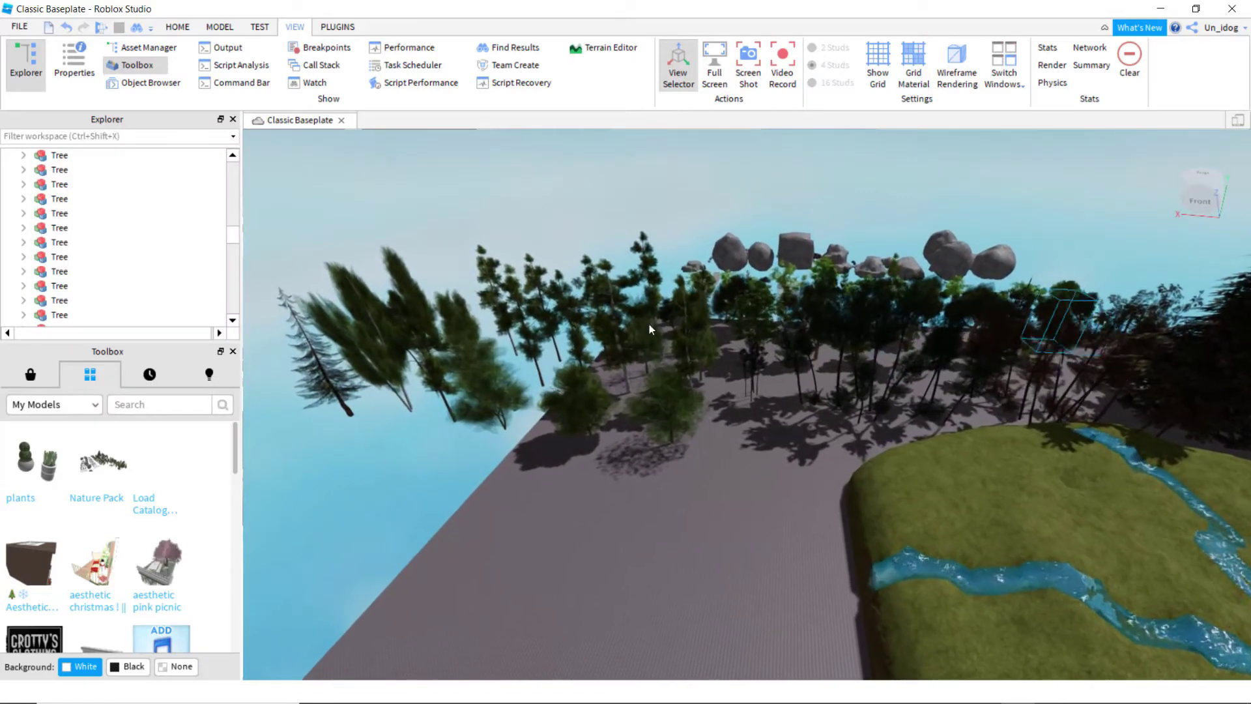
key(w)
key(d)
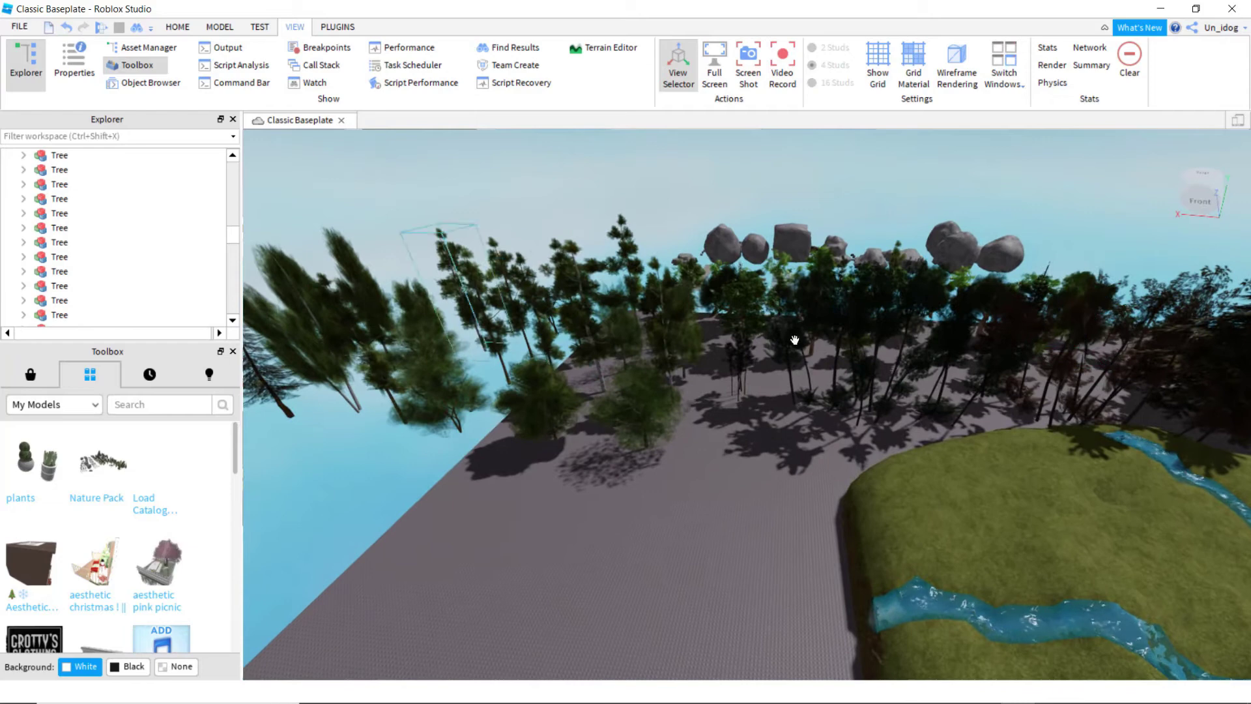
scroll(789, 222, up, 10)
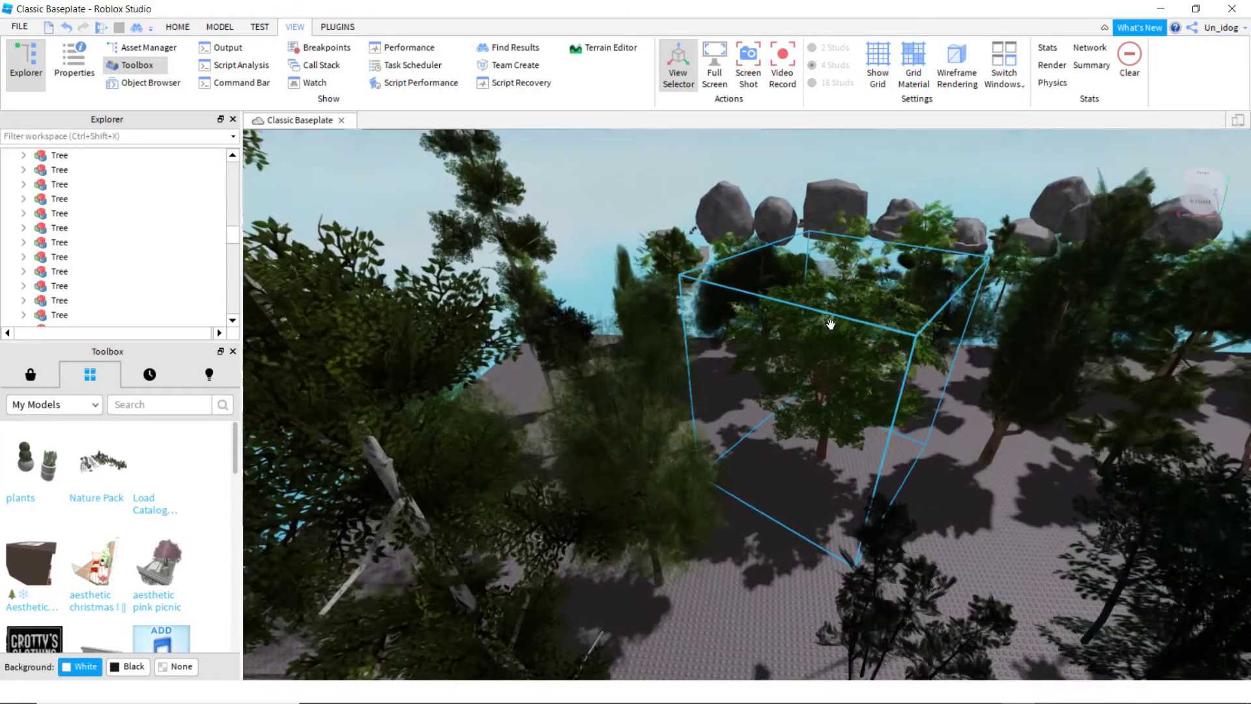
right_drag(831, 325, 807, 320)
scroll(807, 318, down, 8)
right_drag(631, 279, 712, 382)
scroll(712, 382, up, 6)
scroll(638, 378, up, 5)
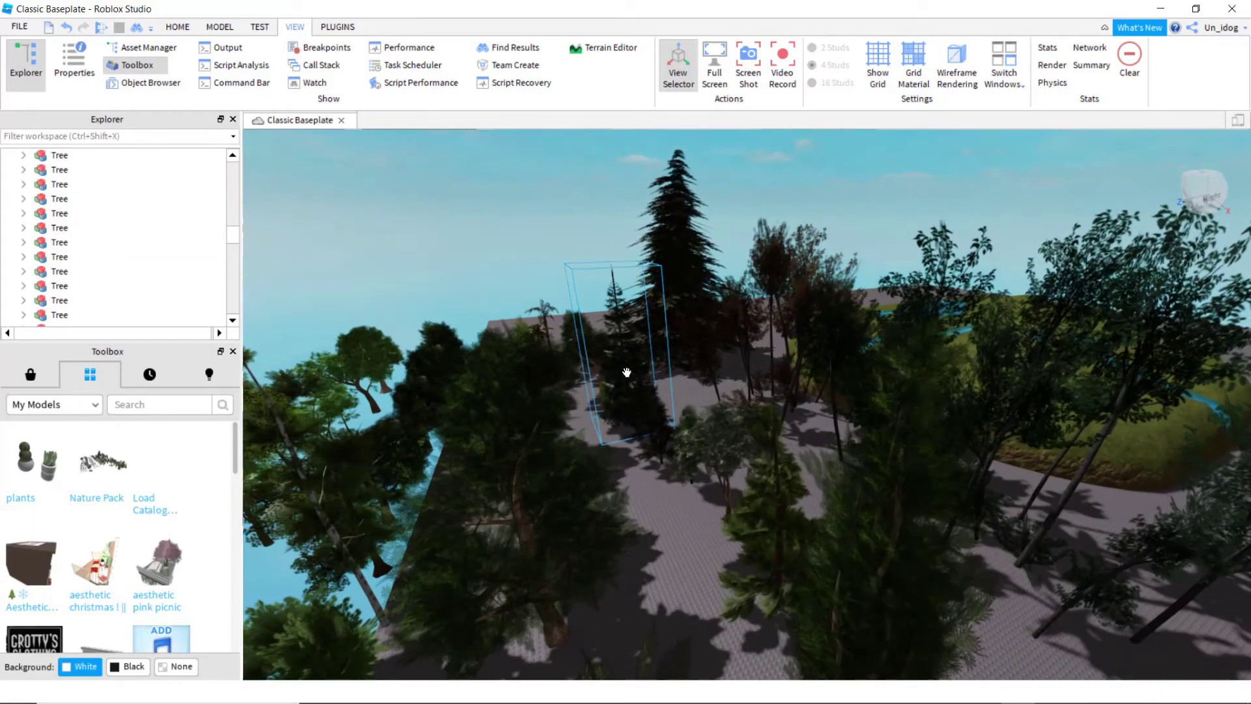
scroll(916, 306, up, 8)
Step: Move a Tree4 conifer from the tree collection onto the grass hill beside the river and set its height on the ground
drag(714, 392, 963, 255)
scroll(962, 254, up, 8)
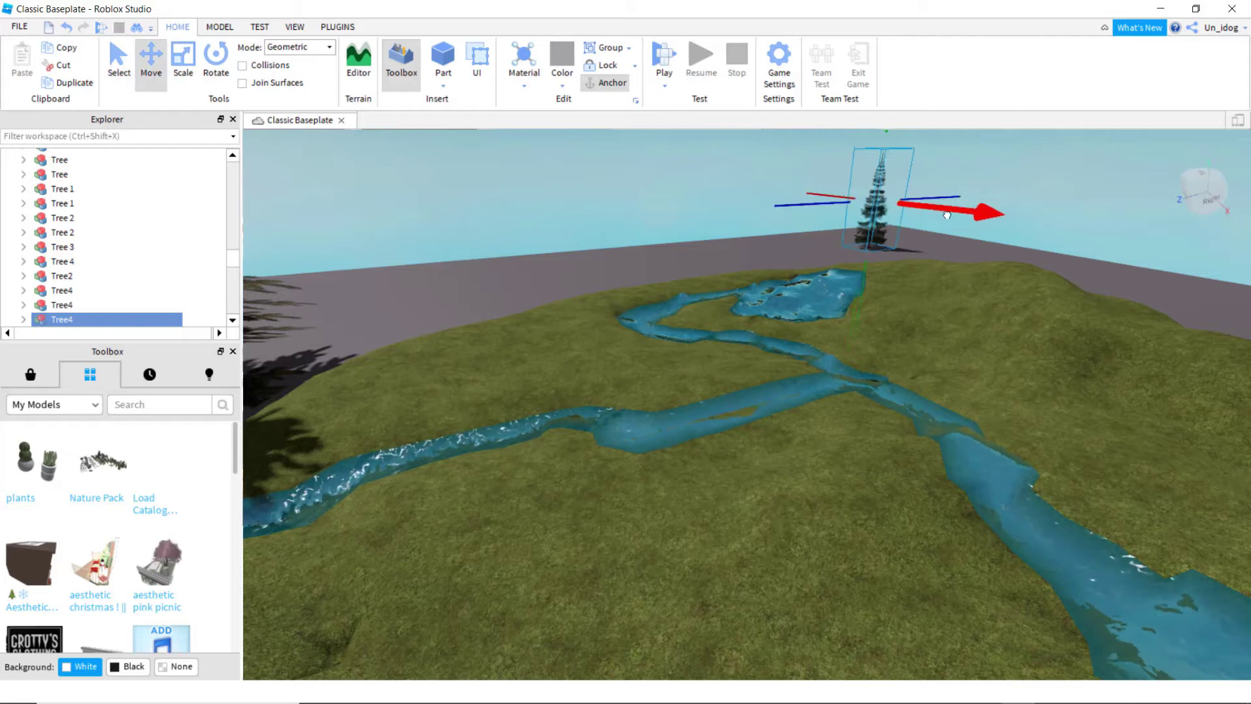
scroll(946, 213, up, 8)
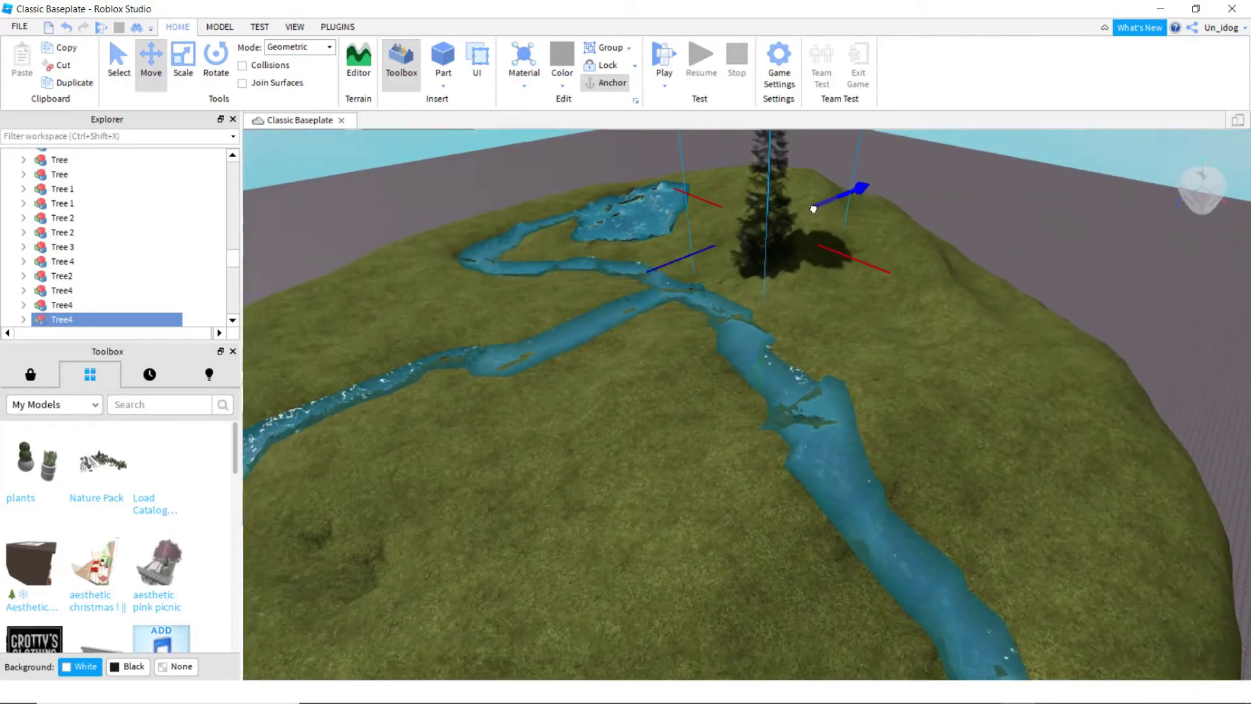
drag(813, 209, 811, 206)
right_drag(812, 206, 767, 241)
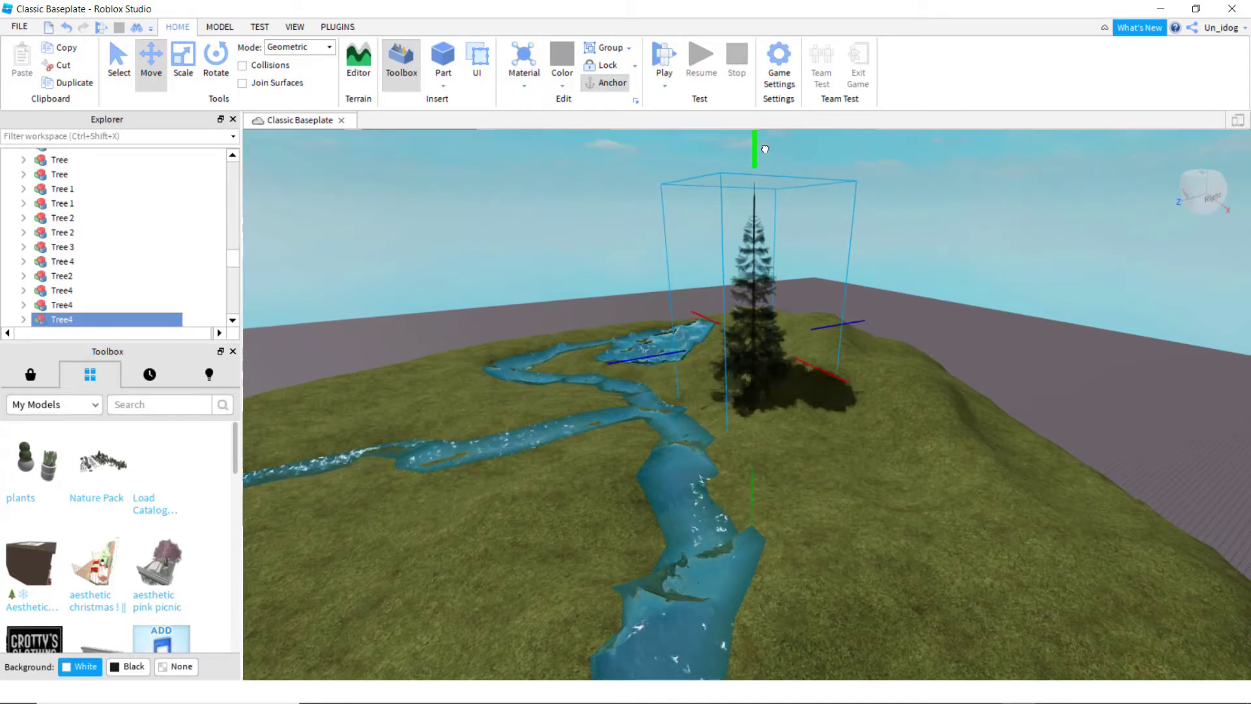
right_drag(768, 156, 751, 252)
scroll(864, 269, down, 5)
Step: Duplicate the conifer twice and place the copies close to it, forming a cluster of three on the river bank
right_click(807, 252)
click(847, 330)
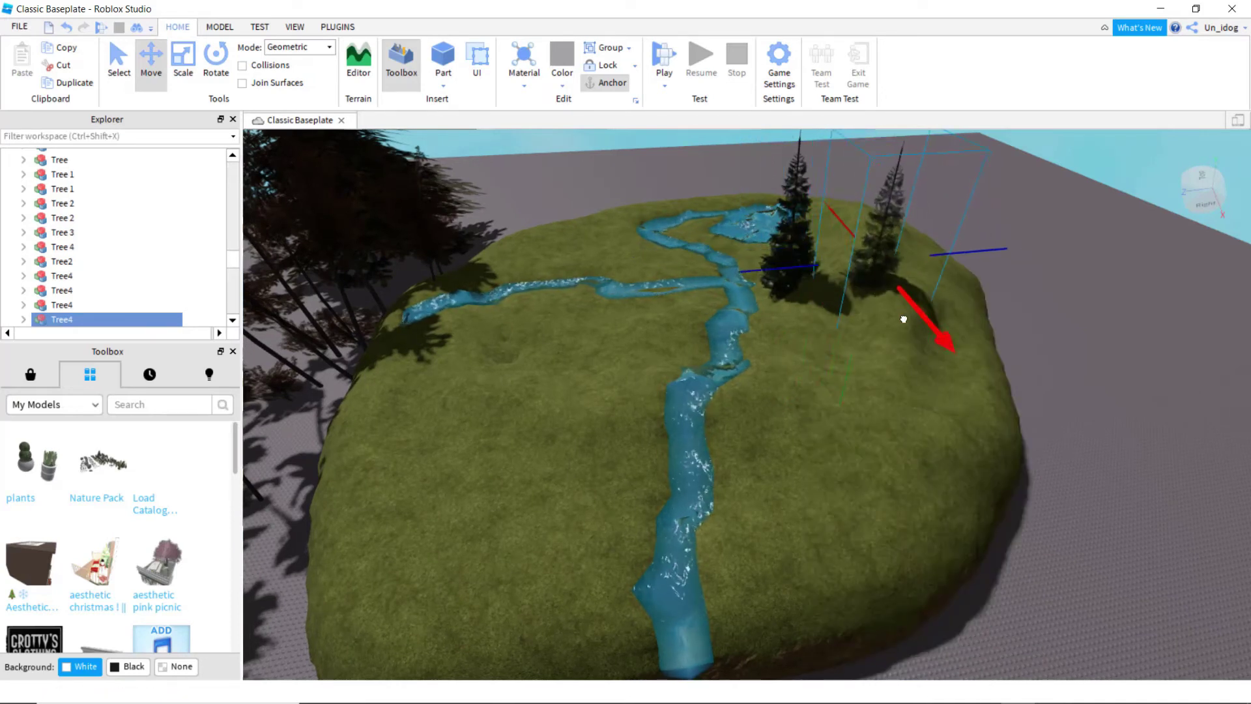
right_drag(908, 241, 847, 164)
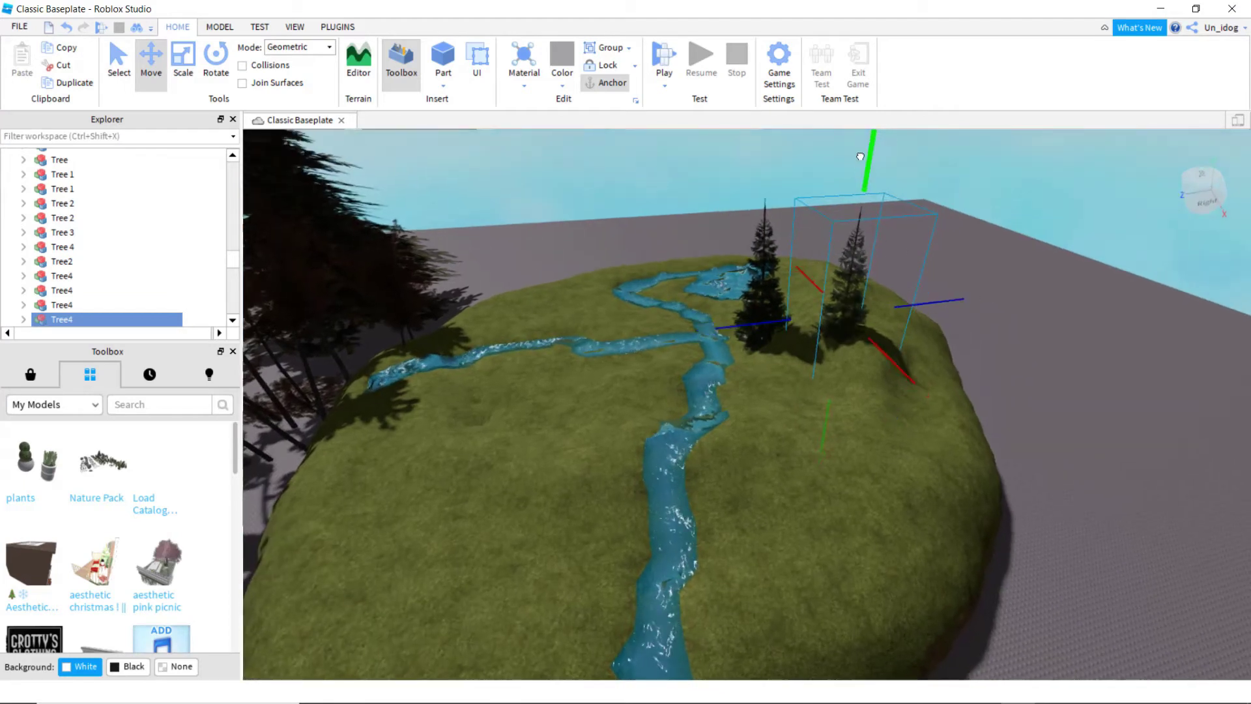
right_click(852, 243)
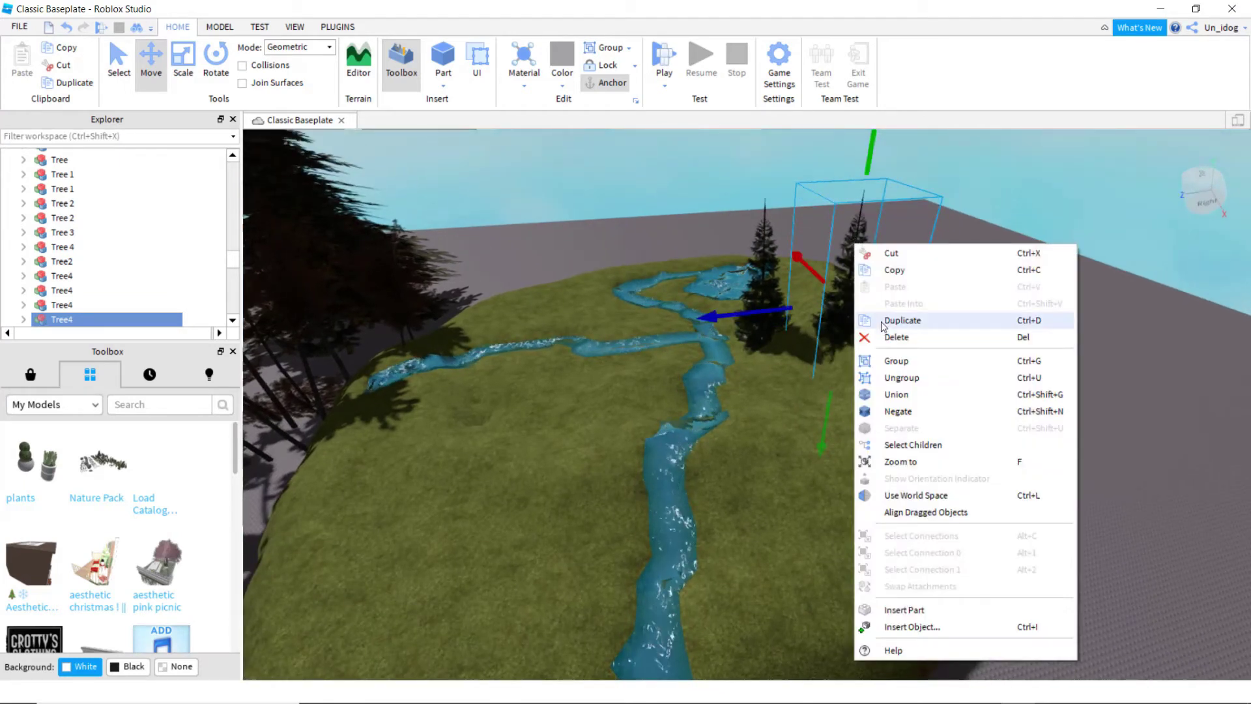
click(902, 320)
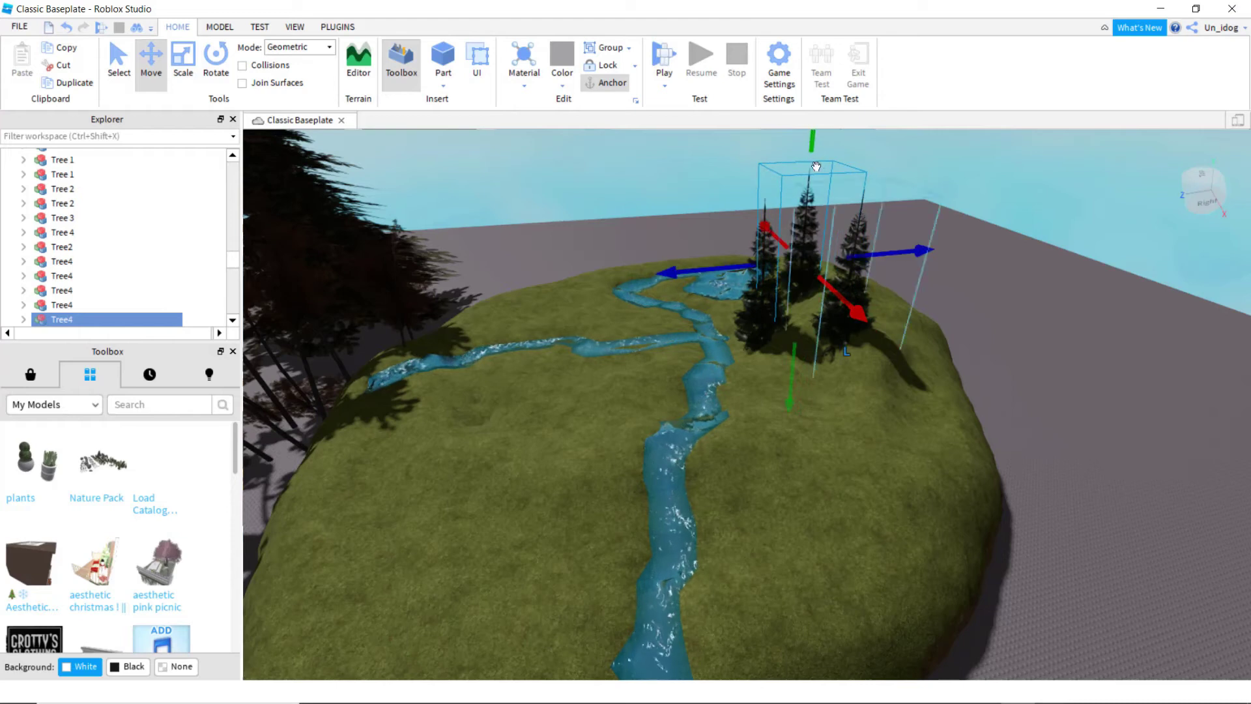
right_drag(864, 237, 864, 243)
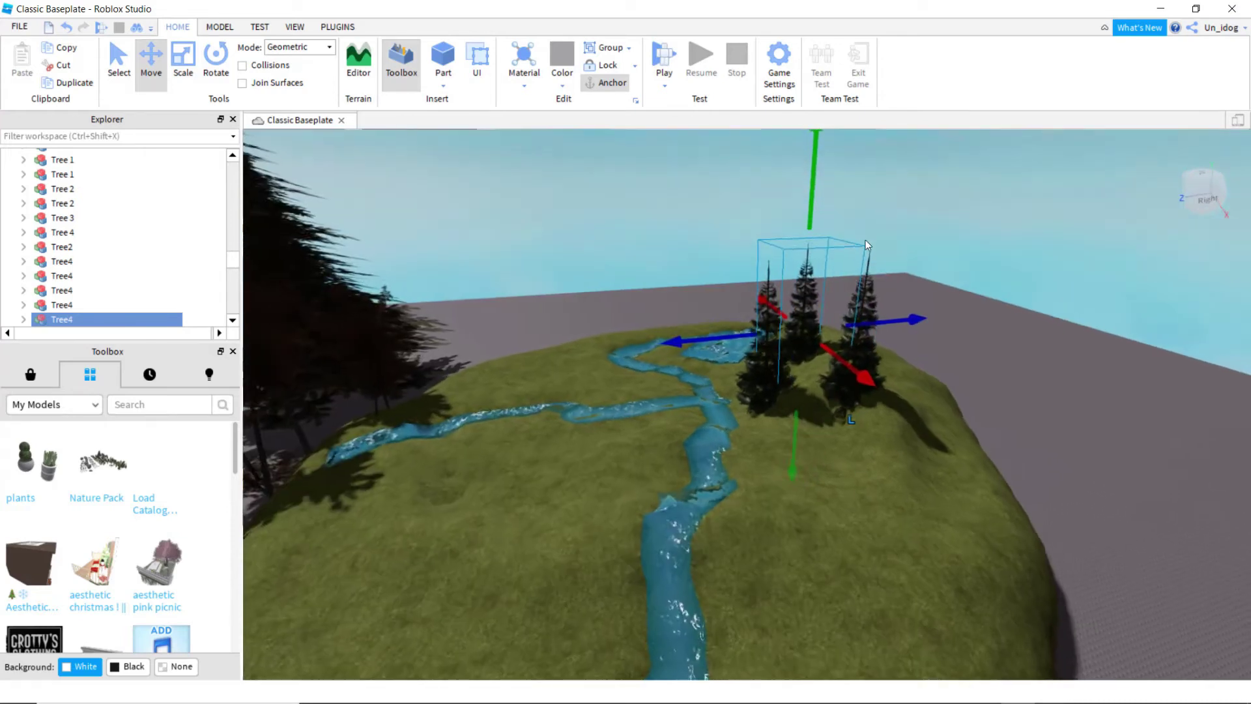
Step: Examine the cluster of three conifers on the hill from other sides
key(w)
key(d)
key(s)
right_drag(837, 296, 833, 295)
key(w)
key(w)
key(a)
click(784, 263)
key(a)
right_drag(785, 263, 785, 260)
Step: Duplicate the three conifers together and move the copies across the river, next to its side branch
drag(555, 217, 882, 447)
drag(909, 504, 909, 504)
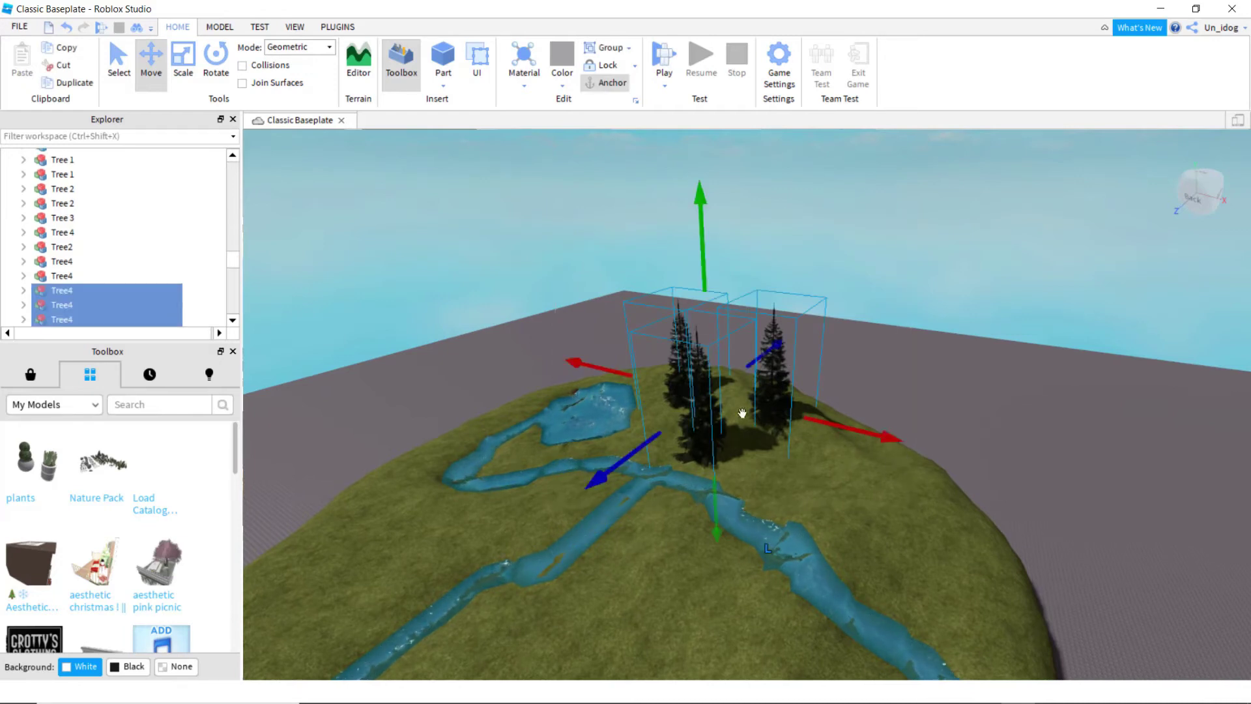
right_click(707, 352)
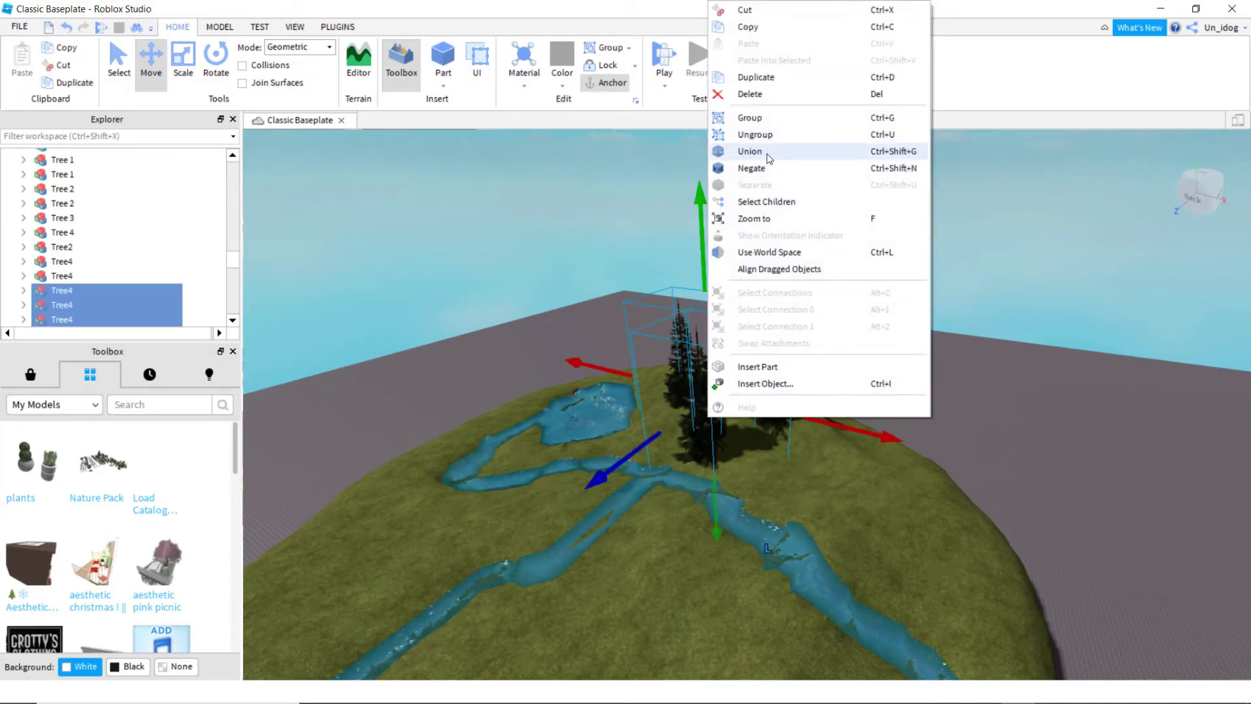
click(765, 79)
right_drag(816, 267, 815, 266)
drag(810, 237, 788, 260)
right_drag(788, 260, 701, 181)
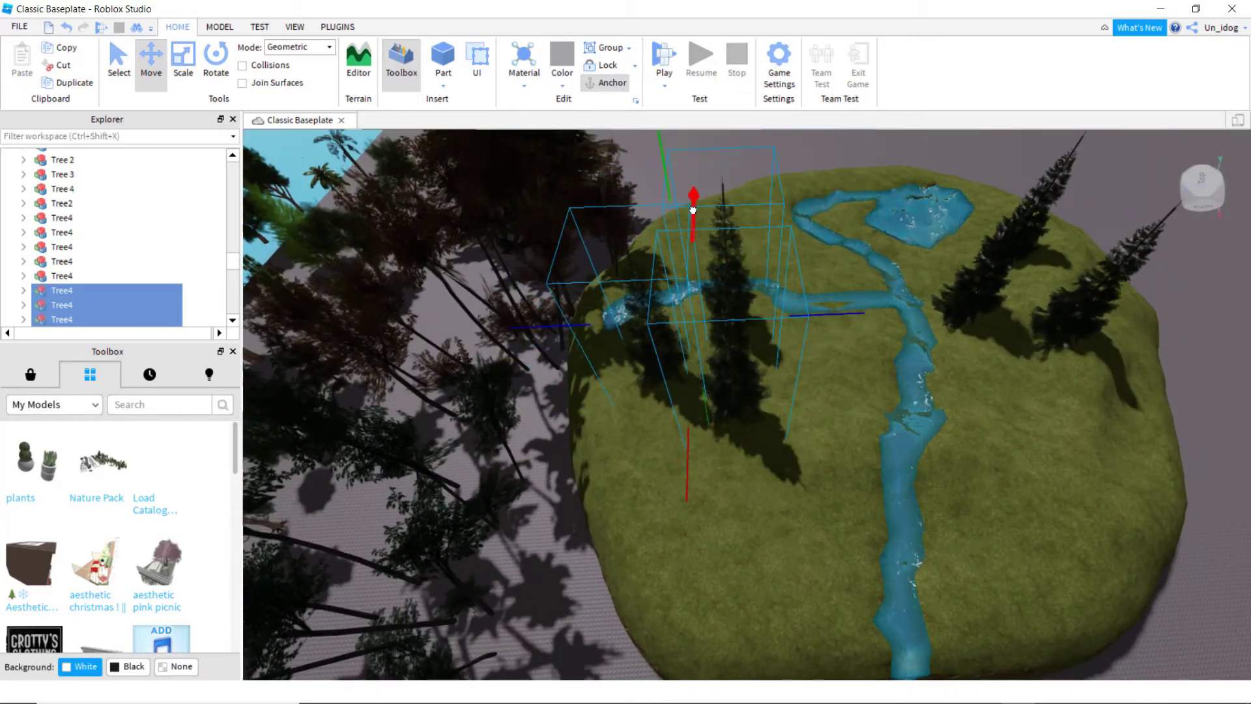
drag(696, 212, 696, 220)
drag(852, 306, 759, 312)
Step: Duplicate the first three-conifer cluster and shift the copies along the same river bank towards the hill's edge
right_drag(648, 213, 677, 170)
drag(662, 147, 866, 338)
key(ctrl+d)
drag(800, 363, 872, 431)
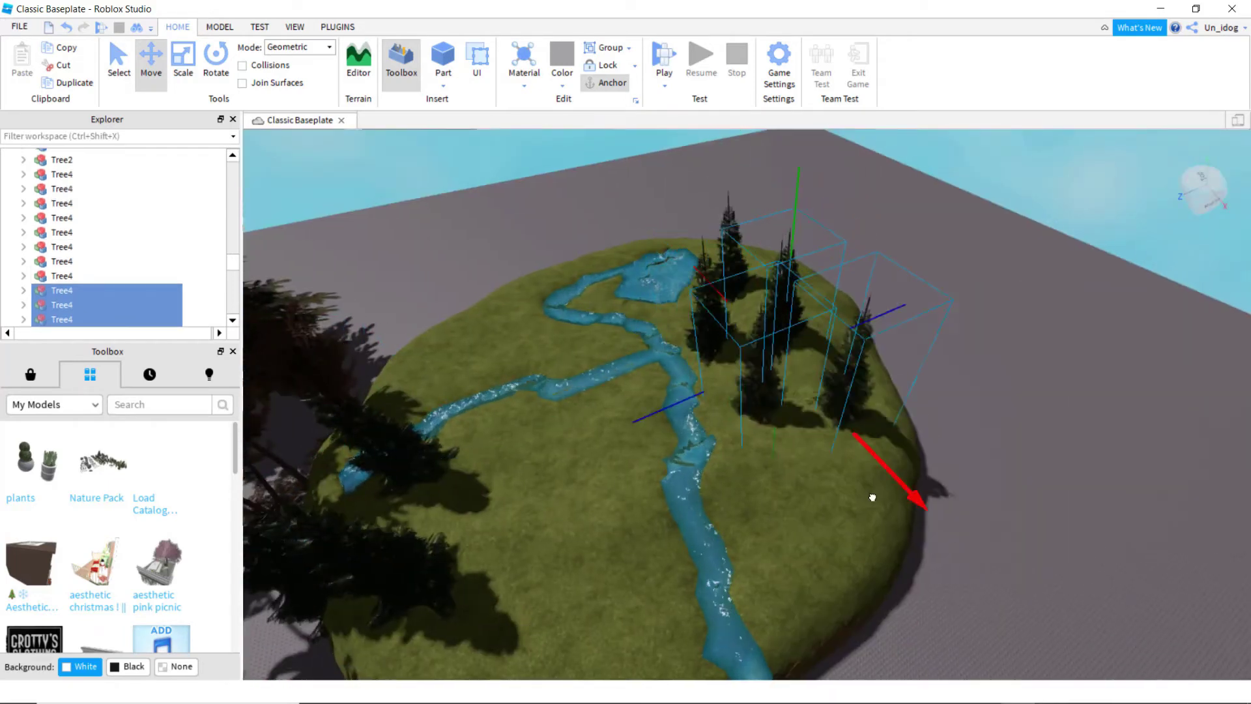
right_drag(872, 431, 736, 326)
Step: Duplicate a larger group of conifers and move the copies to a bare part of the hill
drag(561, 198, 866, 443)
key(ctrl+d)
drag(1068, 391, 880, 301)
right_drag(880, 301, 652, 391)
drag(590, 424, 572, 474)
right_drag(573, 473, 534, 417)
Step: Duplicate another selection of conifers on the hill and reposition a copy to fill a gap
drag(482, 176, 684, 345)
key(ctrl+d)
right_drag(846, 273, 870, 257)
click(803, 332)
key(ctrl+d)
drag(761, 417, 731, 484)
right_drag(923, 429, 896, 422)
Step: Select more conifers, duplicate them together and spread the copies over the open grass
right_click(897, 422)
click(796, 396)
right_drag(795, 396, 742, 389)
click(860, 279)
click(919, 469)
drag(853, 319, 984, 482)
key(ctrl+d)
drag(791, 424, 664, 421)
drag(752, 515, 751, 541)
Step: Duplicate a pair of conifers on the wooded side of the hill
right_drag(751, 541, 912, 433)
drag(755, 306, 883, 418)
key(ctrl+d)
right_drag(773, 421, 840, 497)
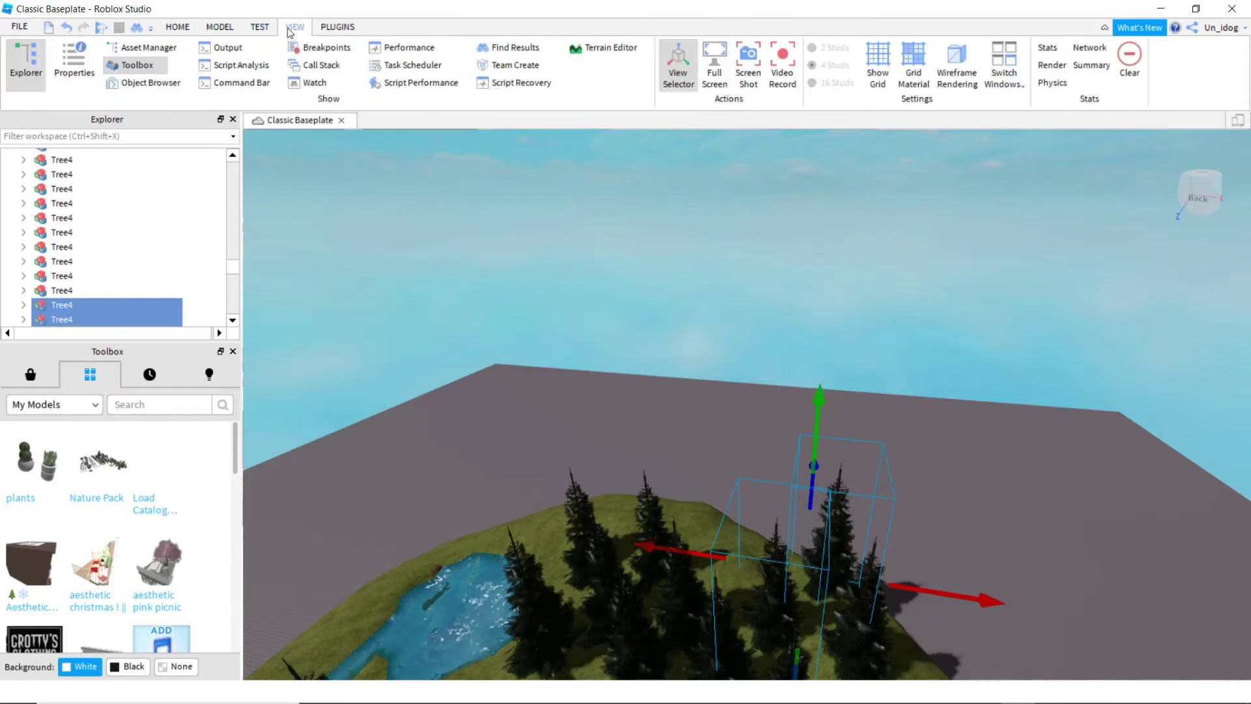
Step: Duplicate single conifers near the pond and the river fork and move the copies into gaps
right_drag(730, 274, 834, 254)
click(703, 307)
shift+click(703, 273)
right_click(835, 254)
click(882, 330)
drag(925, 339, 1023, 391)
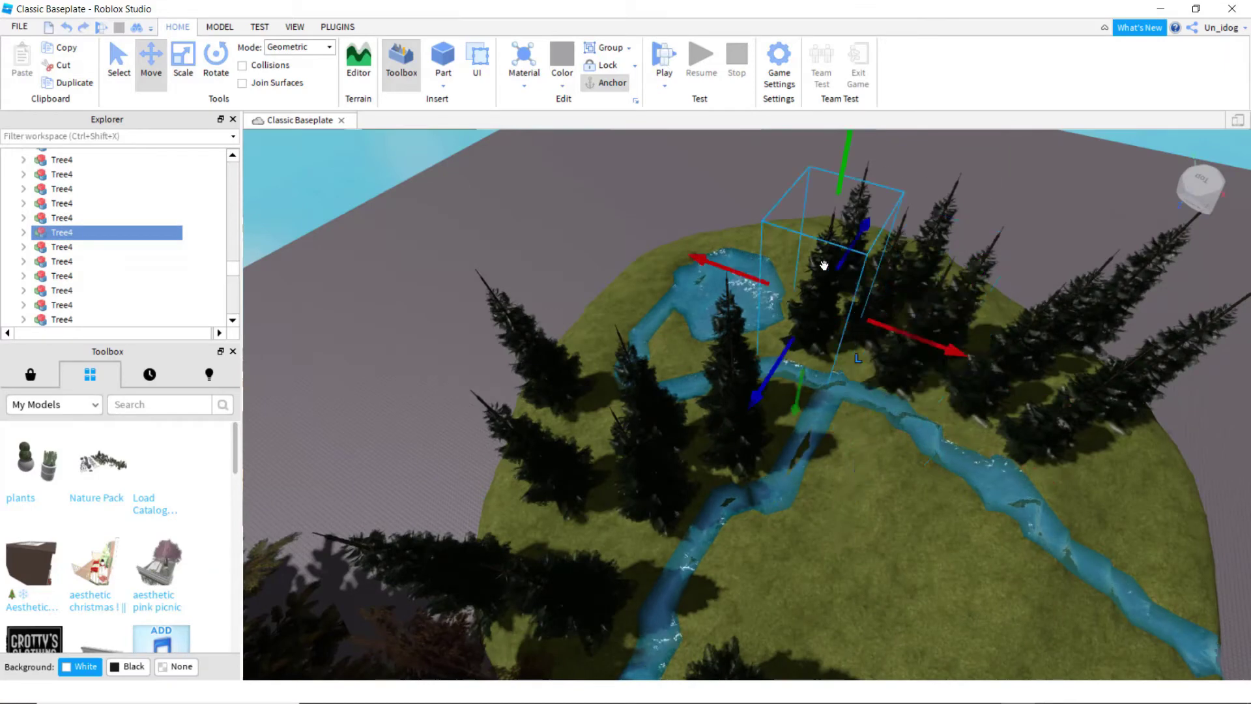
right_click(824, 265)
click(871, 341)
drag(861, 228, 859, 197)
Step: Duplicate a group of five conifers and move the copies across the river, beside its side branch
right_drag(859, 196, 814, 189)
click(811, 170)
click(75, 83)
drag(925, 333, 949, 329)
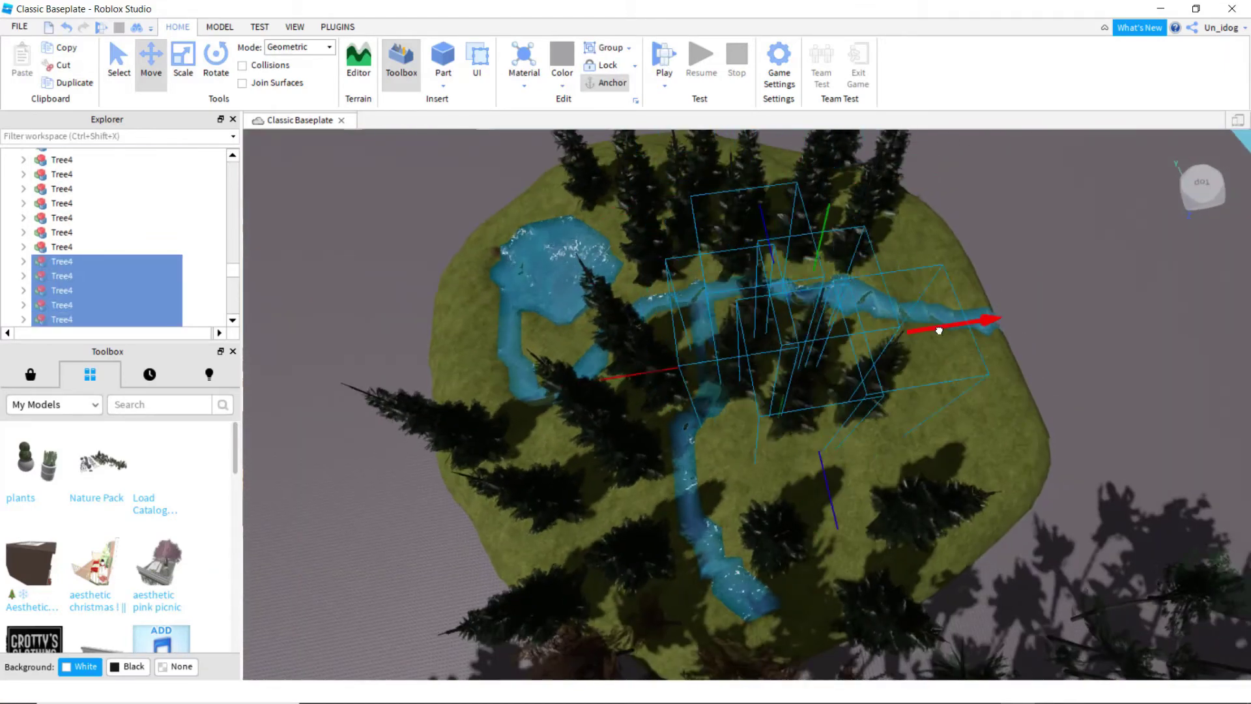
right_drag(521, 352, 505, 305)
drag(790, 391, 790, 450)
Step: Make further copies of the conifer group and offset them across the bare grass
click(75, 83)
right_drag(899, 325, 850, 468)
drag(851, 467, 877, 505)
key(ctrl+d)
right_drag(808, 424, 679, 505)
drag(904, 400, 938, 391)
right_drag(938, 391, 912, 417)
Step: Move a large conifer selection towards the hill's outer slope, then duplicate another group and place it nearby
drag(658, 469, 925, 365)
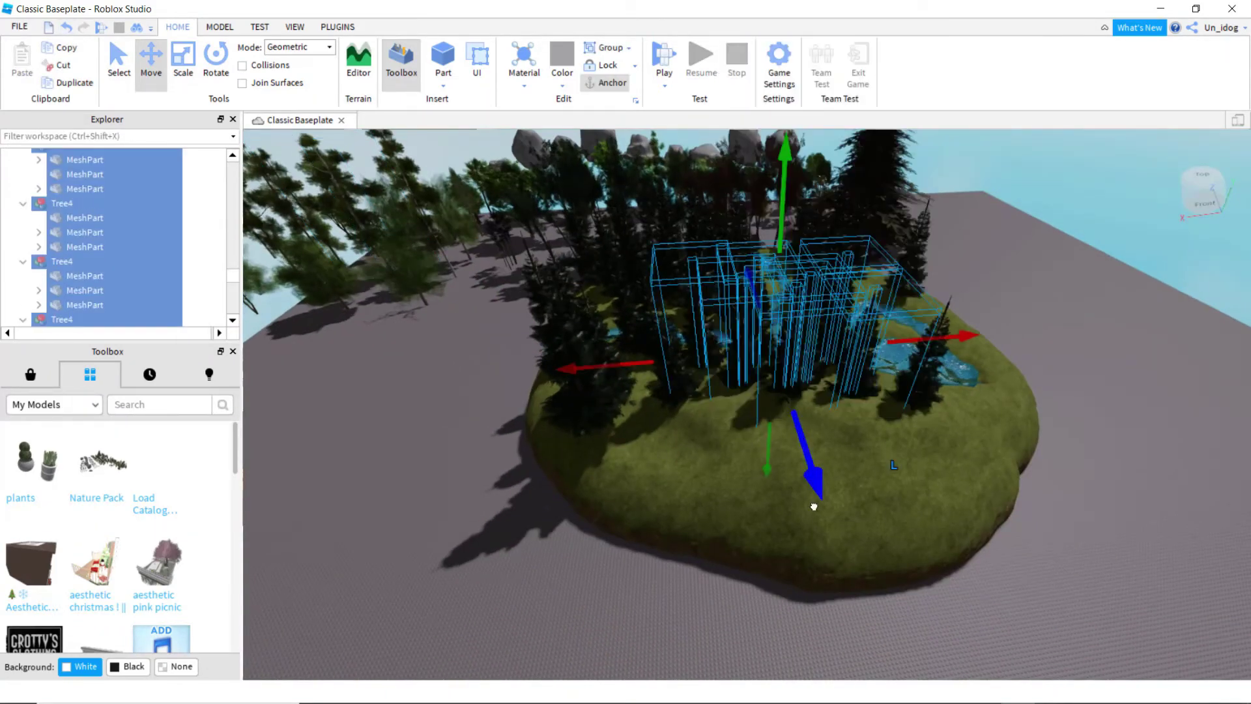
drag(812, 508, 834, 556)
right_drag(977, 365, 721, 398)
drag(721, 398, 863, 316)
key(ctrl+d)
drag(908, 435, 994, 551)
right_drag(949, 382, 787, 319)
drag(787, 319, 821, 303)
Step: Duplicate a conifer and place individual conifers on the grass around the pond
drag(632, 454, 765, 384)
key(ctrl+d)
key(d)
drag(798, 342, 832, 368)
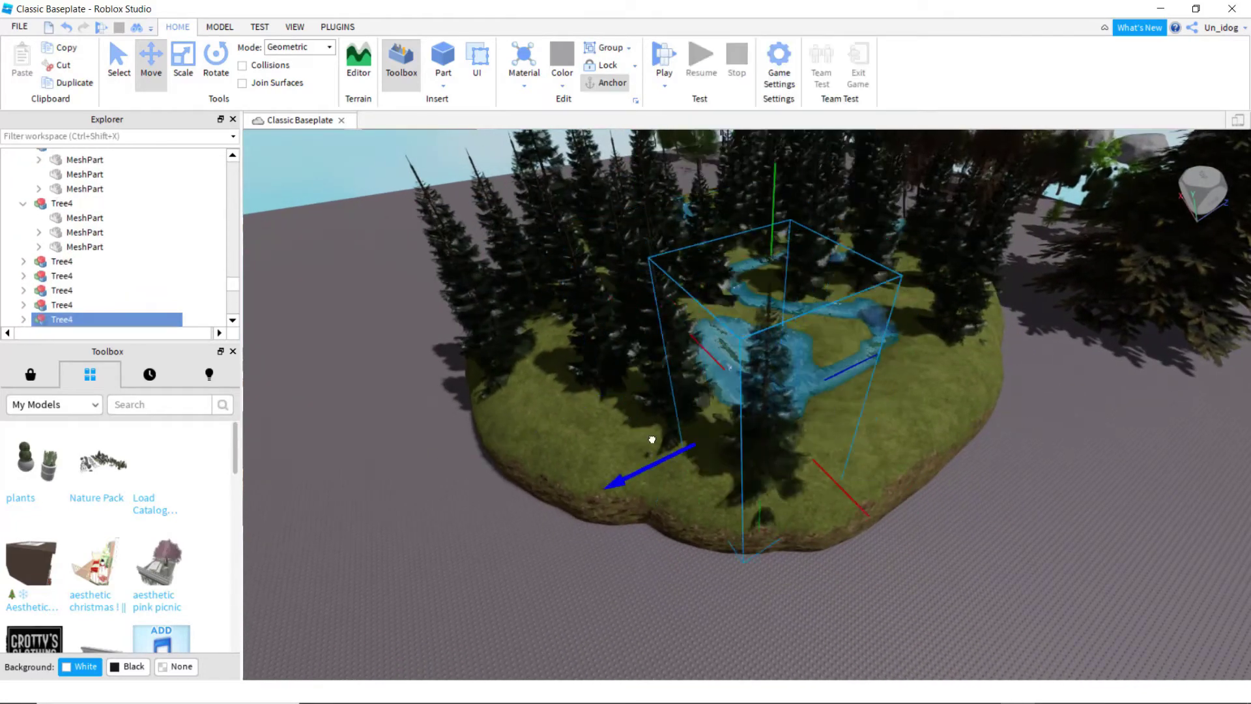
drag(690, 424, 664, 439)
right_drag(749, 417, 792, 450)
drag(793, 489, 940, 338)
right_drag(939, 338, 823, 483)
drag(663, 551, 740, 477)
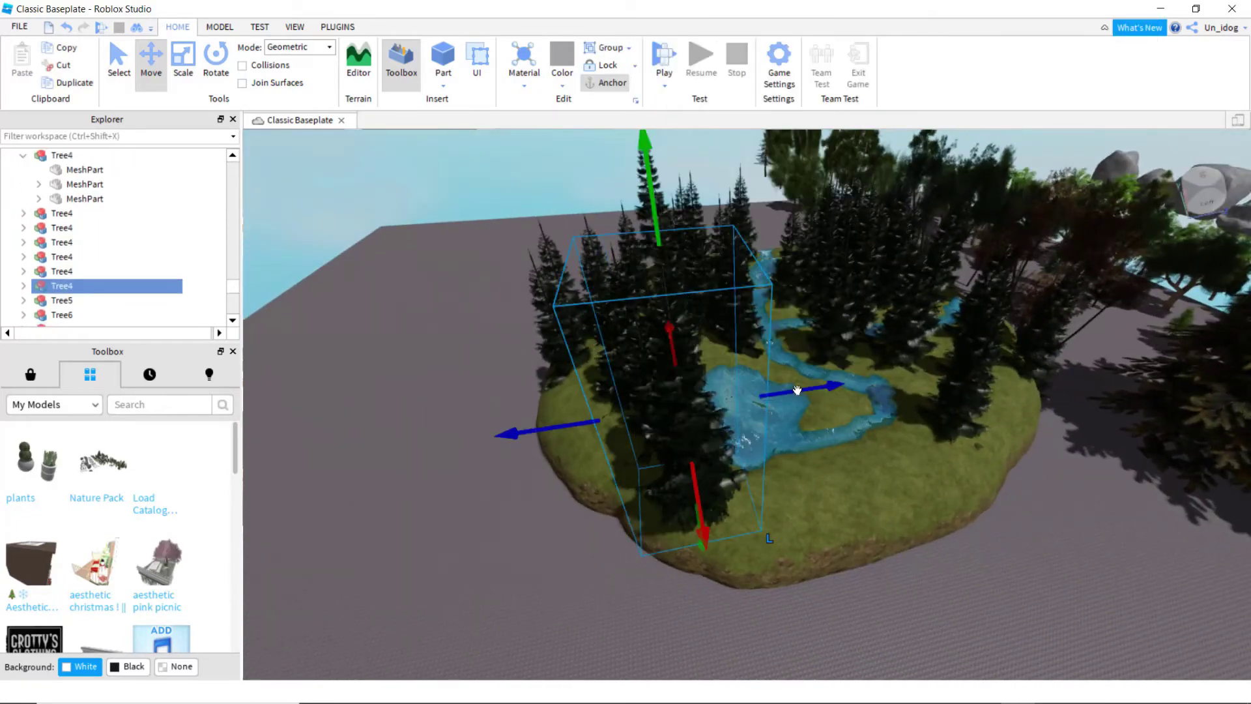
Step: Examine the forested hill, pond and river from inside the trees and from outside
right_drag(838, 224, 902, 354)
click(950, 338)
scroll(902, 355, up, 5)
right_drag(1058, 427, 813, 368)
click(813, 368)
scroll(813, 368, up, 5)
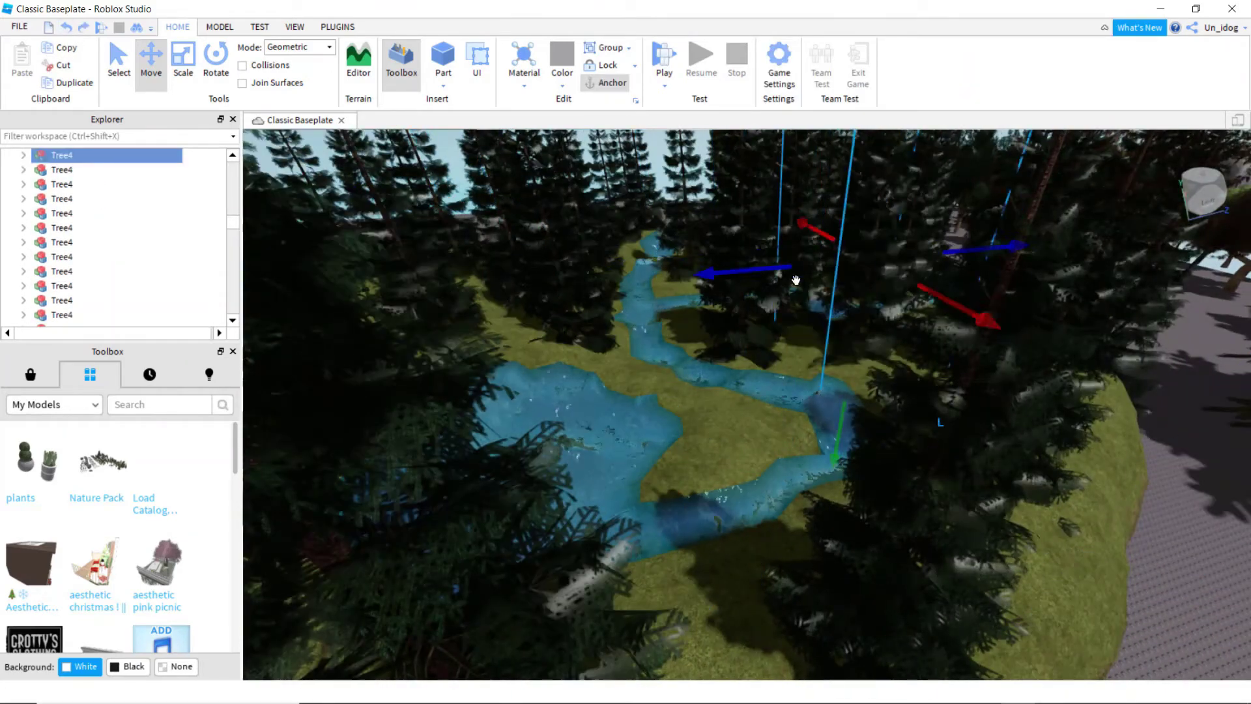
scroll(827, 309, down, 5)
right_drag(888, 306, 745, 296)
scroll(779, 288, up, 5)
scroll(781, 292, down, 5)
scroll(693, 254, up, 3)
scroll(636, 229, up, 5)
scroll(744, 296, up, 3)
middle_drag(745, 296, 778, 356)
scroll(723, 330, down, 6)
scroll(733, 409, up, 5)
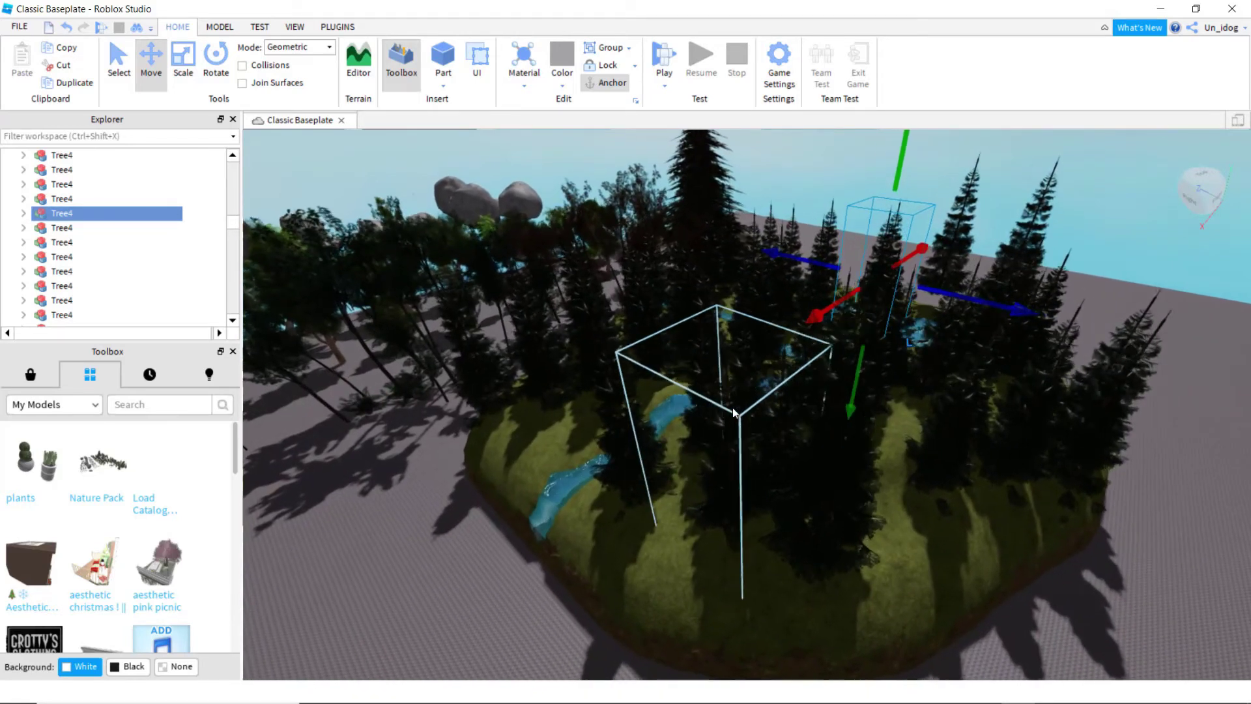
Step: Ungroup the Rocks model of the nature pack into individual rocks
scroll(733, 409, up, 2)
right_drag(717, 287, 638, 244)
scroll(614, 223, up, 8)
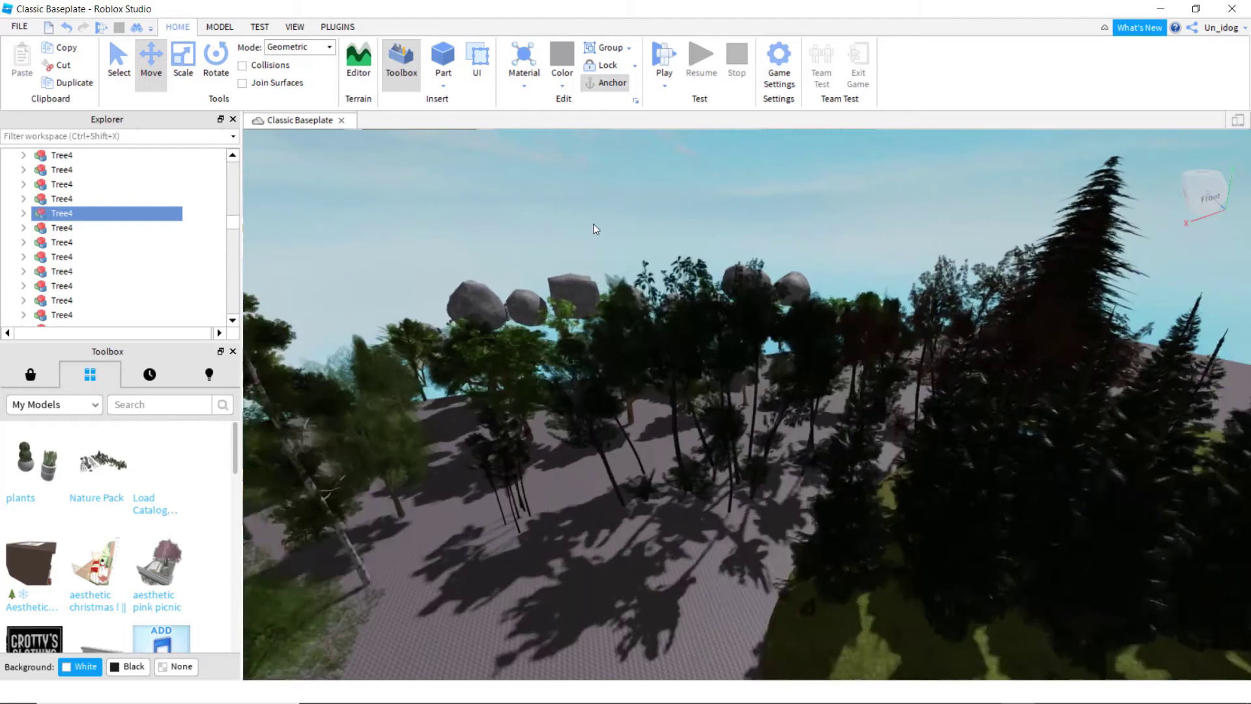
scroll(632, 300, up, 10)
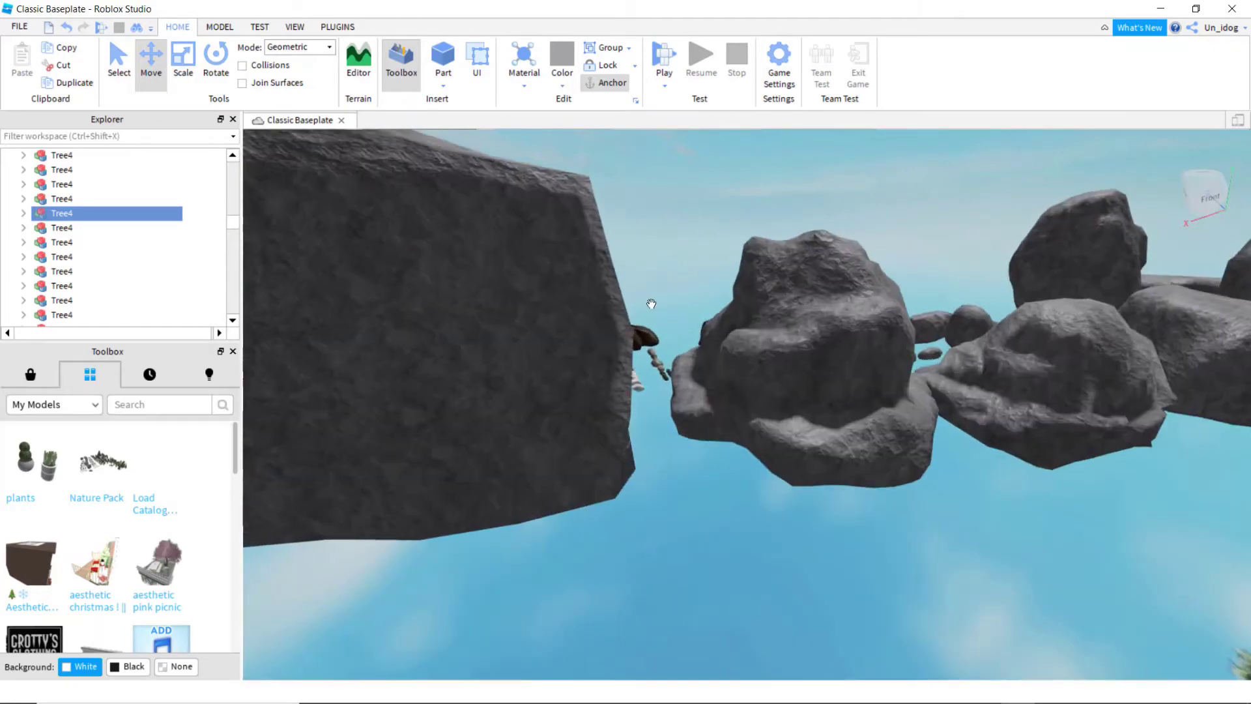
right_drag(651, 304, 756, 273)
scroll(757, 274, down, 5)
click(866, 243)
right_click(867, 243)
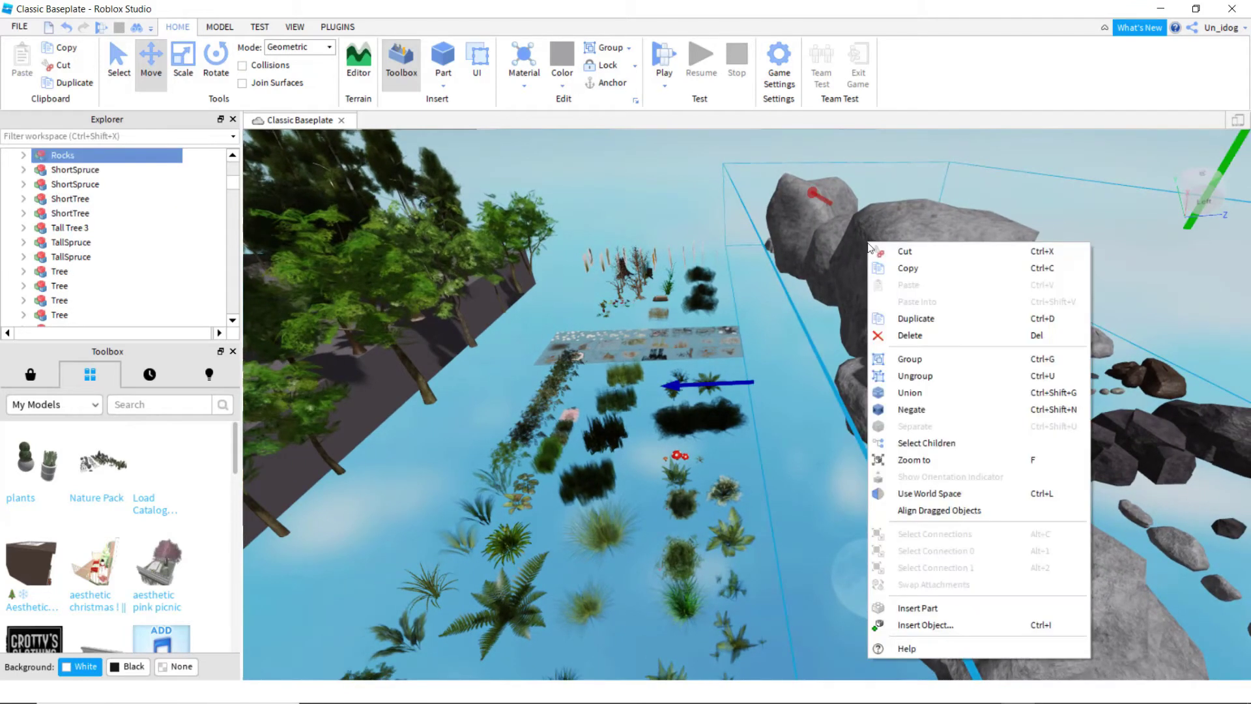
click(908, 378)
Step: Move the rock arch from the nature pack's rock collection onto the grass beside the water inside the conifer forest
right_drag(938, 358, 932, 473)
click(1032, 303)
right_drag(961, 384, 963, 373)
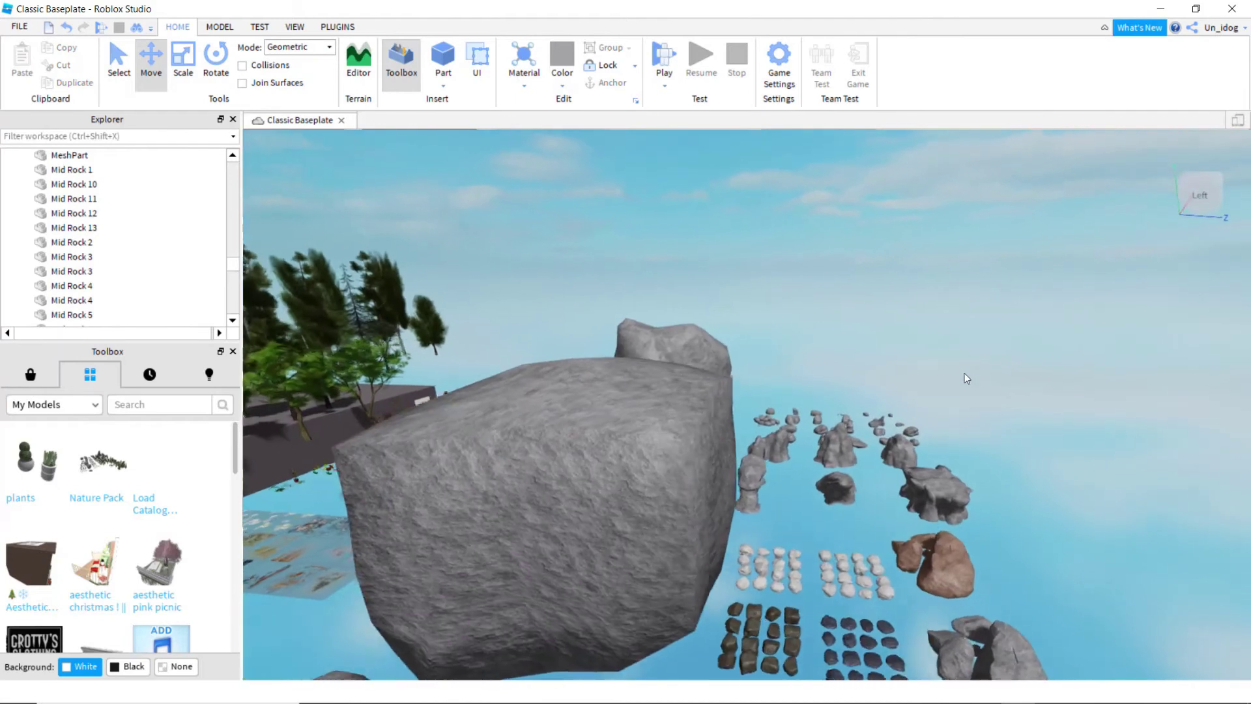
scroll(956, 373, up, 10)
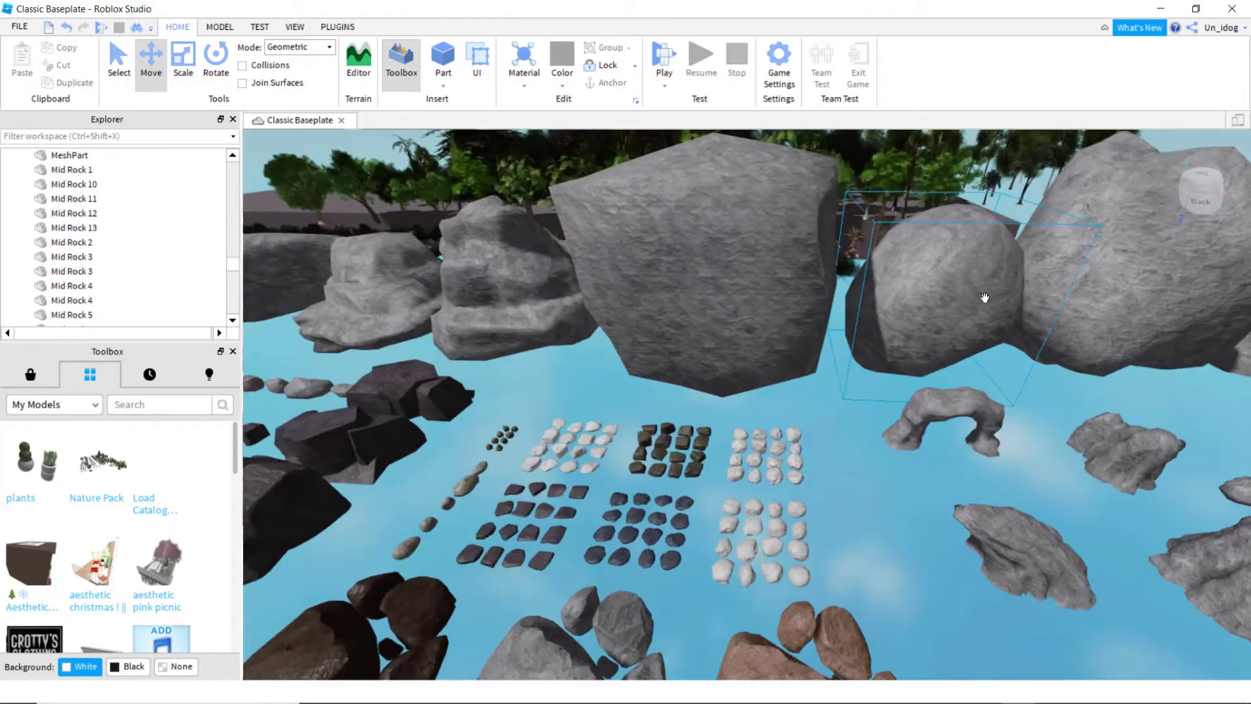
scroll(1003, 303, down, 3)
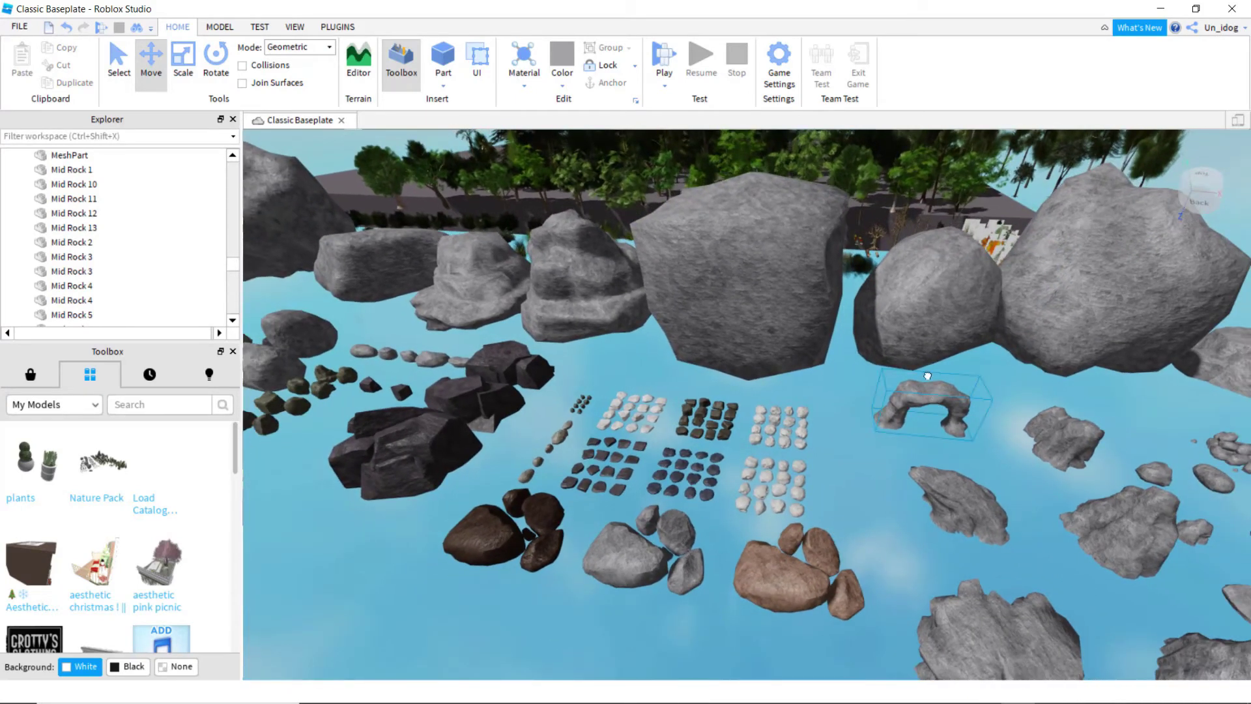
drag(930, 406, 894, 355)
right_drag(922, 394, 894, 355)
scroll(894, 355, up, 10)
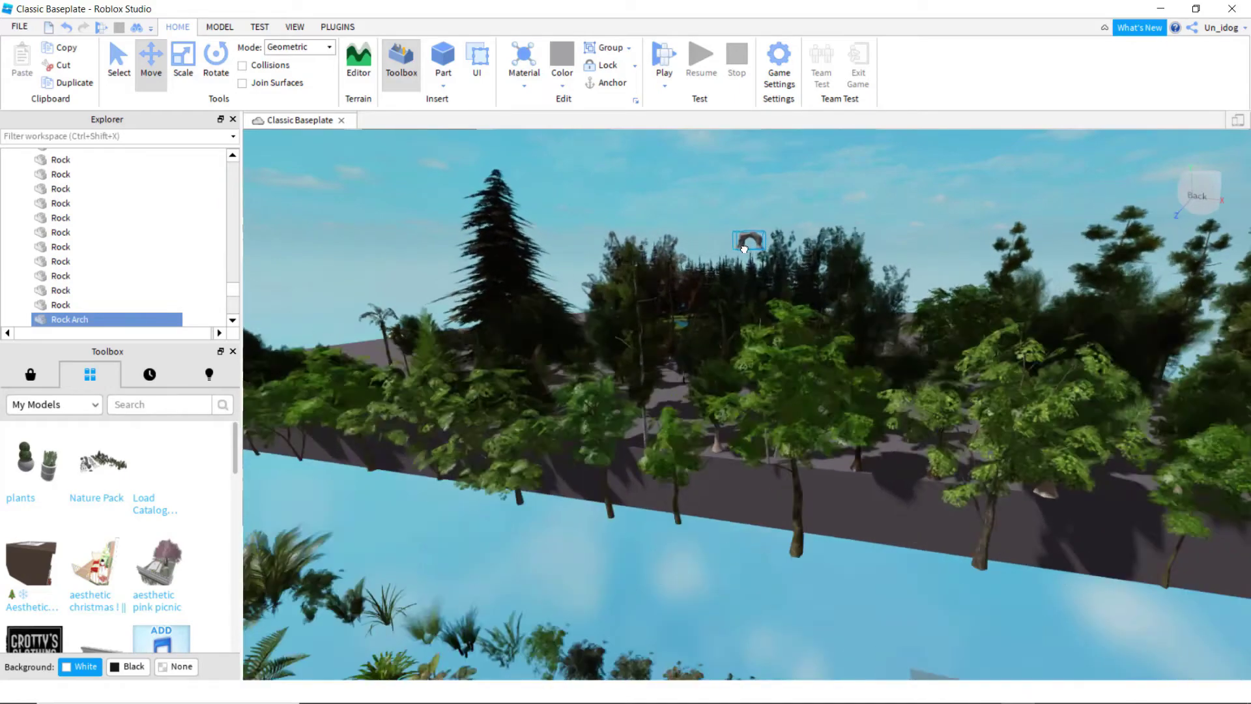
scroll(744, 248, up, 10)
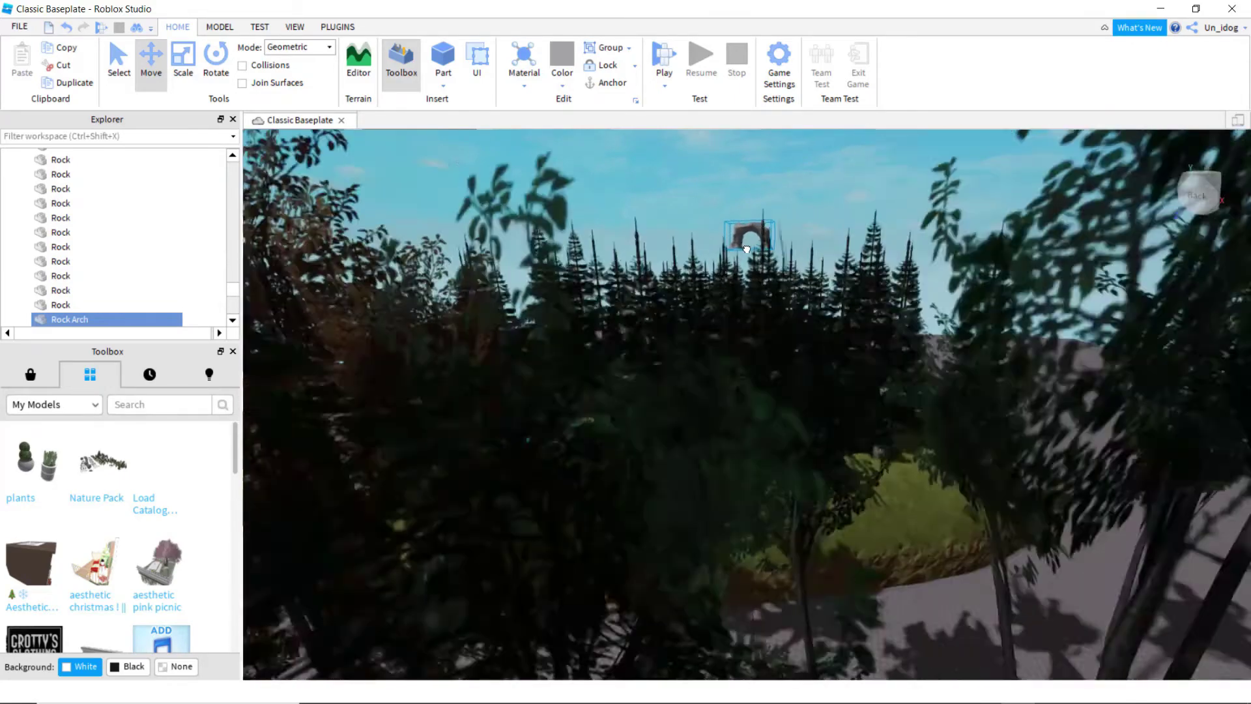
key(f)
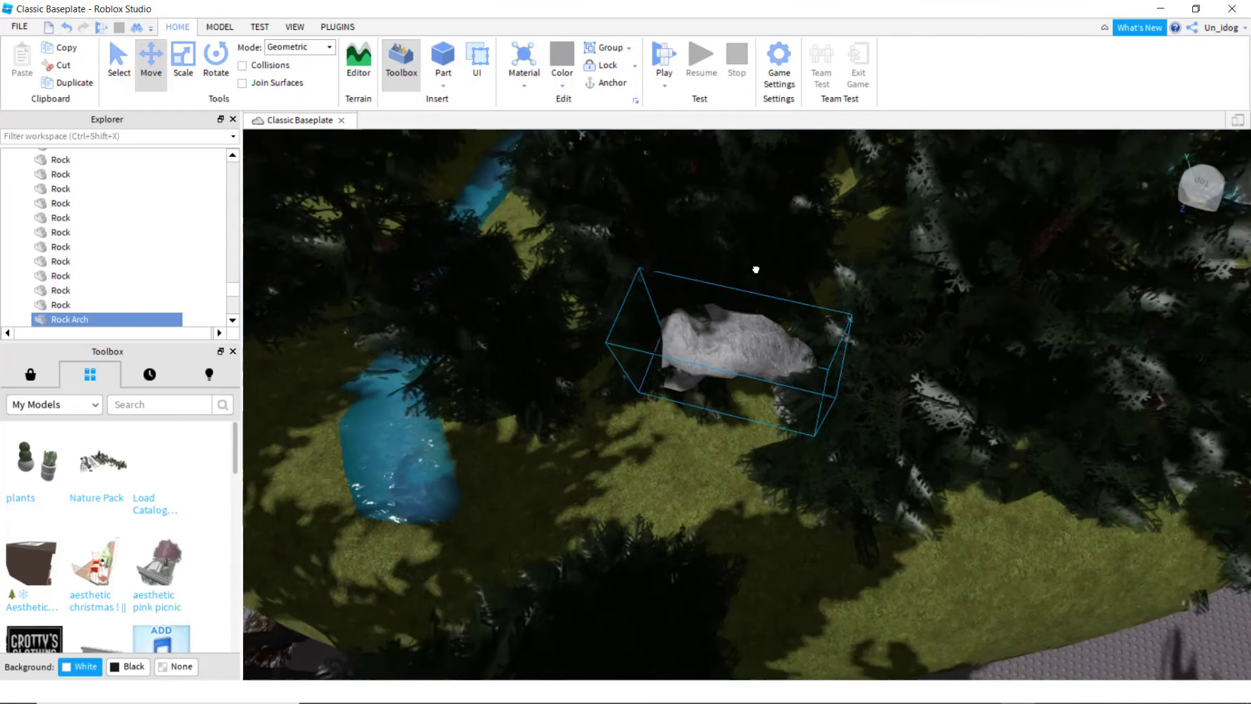
drag(699, 419, 706, 469)
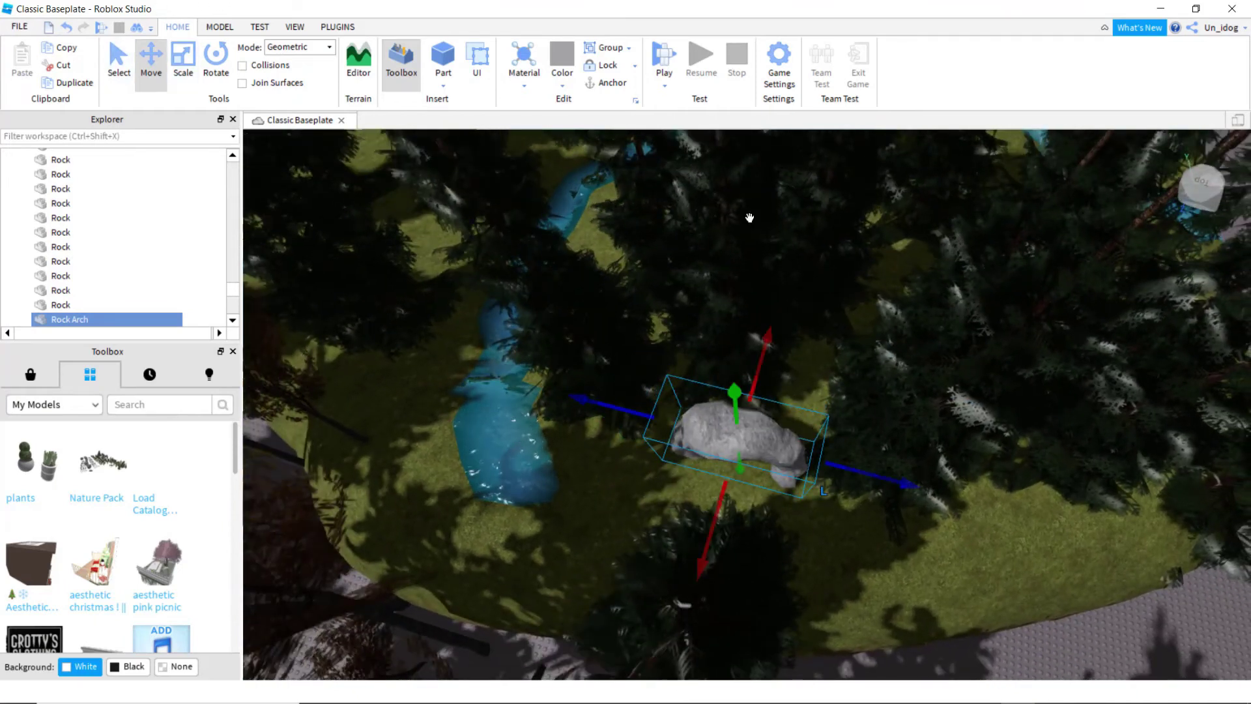
Step: Reposition the rock arch on the grassy bank beside the river's outer end, near the edge of the terrain
right_drag(767, 252, 830, 300)
scroll(809, 339, up, 5)
scroll(804, 348, down, 3)
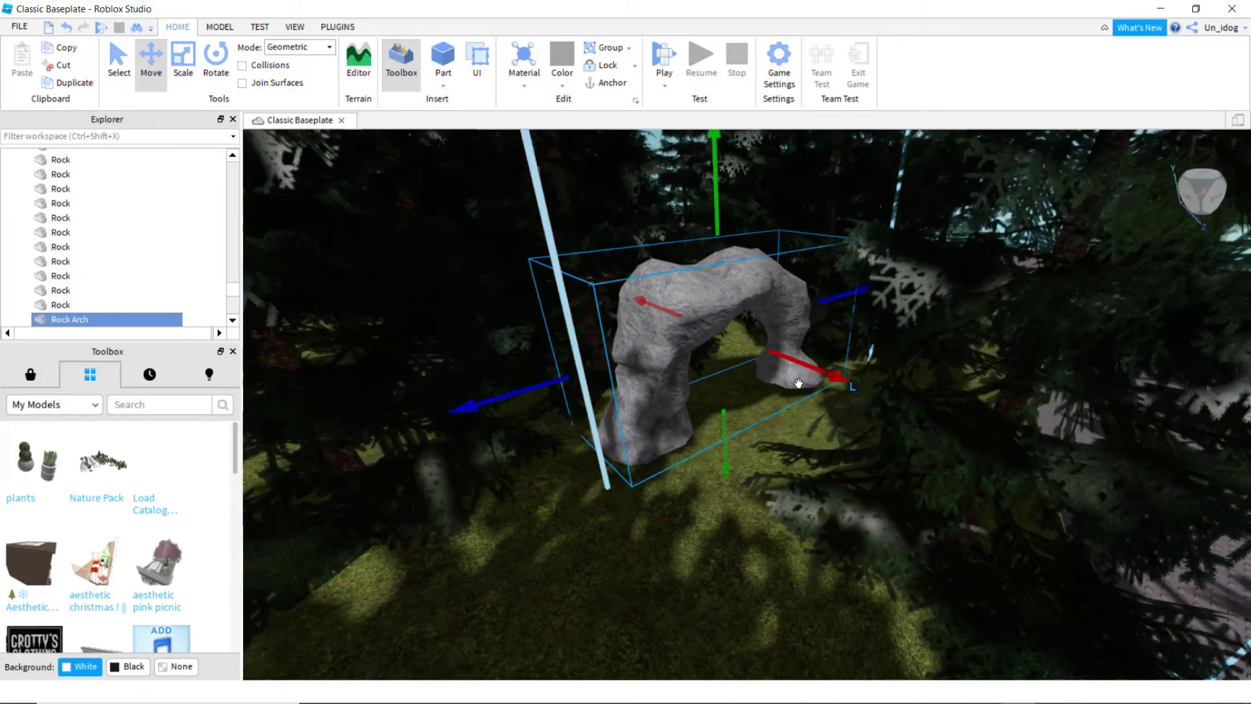
drag(769, 346, 745, 262)
scroll(601, 180, up, 8)
scroll(745, 262, down, 10)
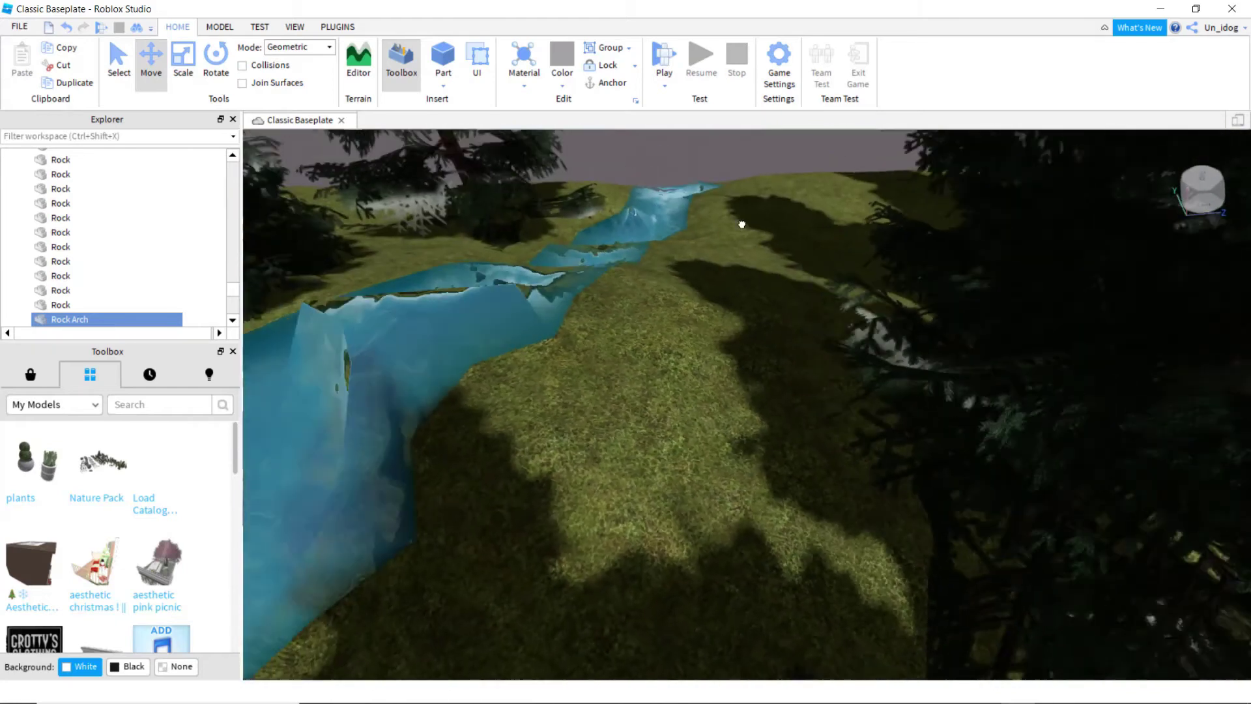
right_drag(738, 229, 564, 379)
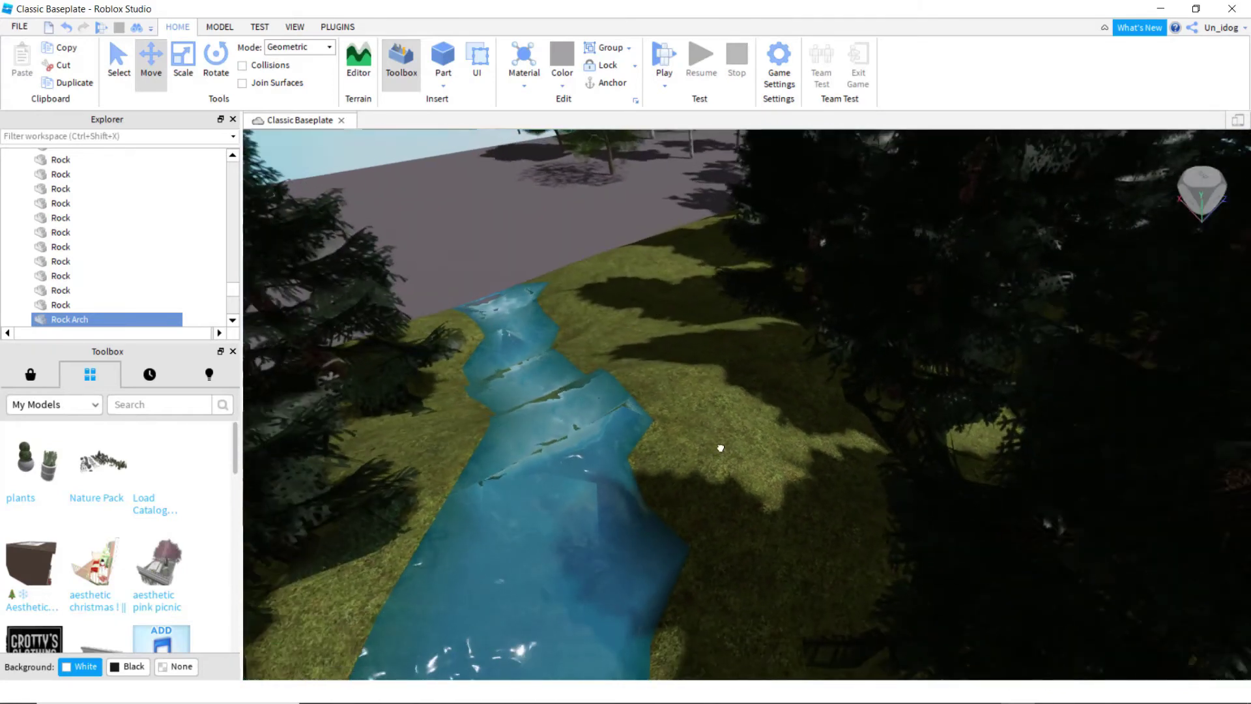
right_drag(641, 457, 635, 459)
right_drag(1035, 466, 967, 414)
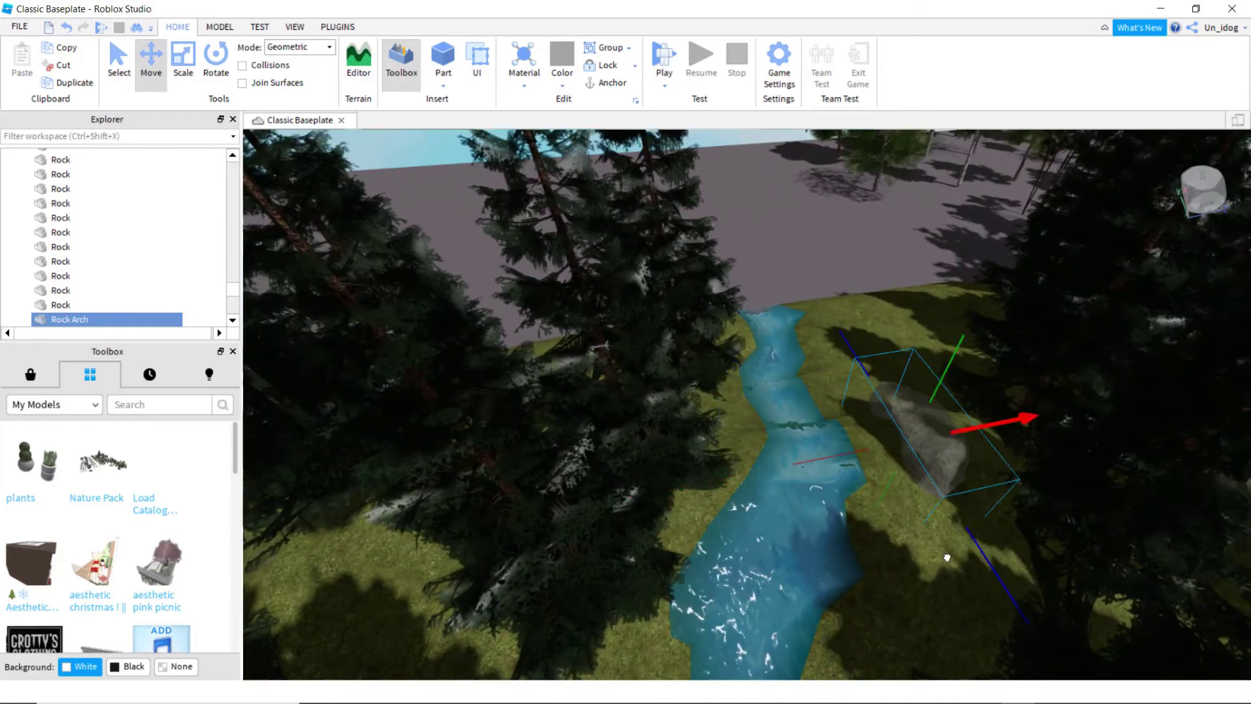
drag(936, 441, 939, 444)
right_drag(939, 444, 871, 408)
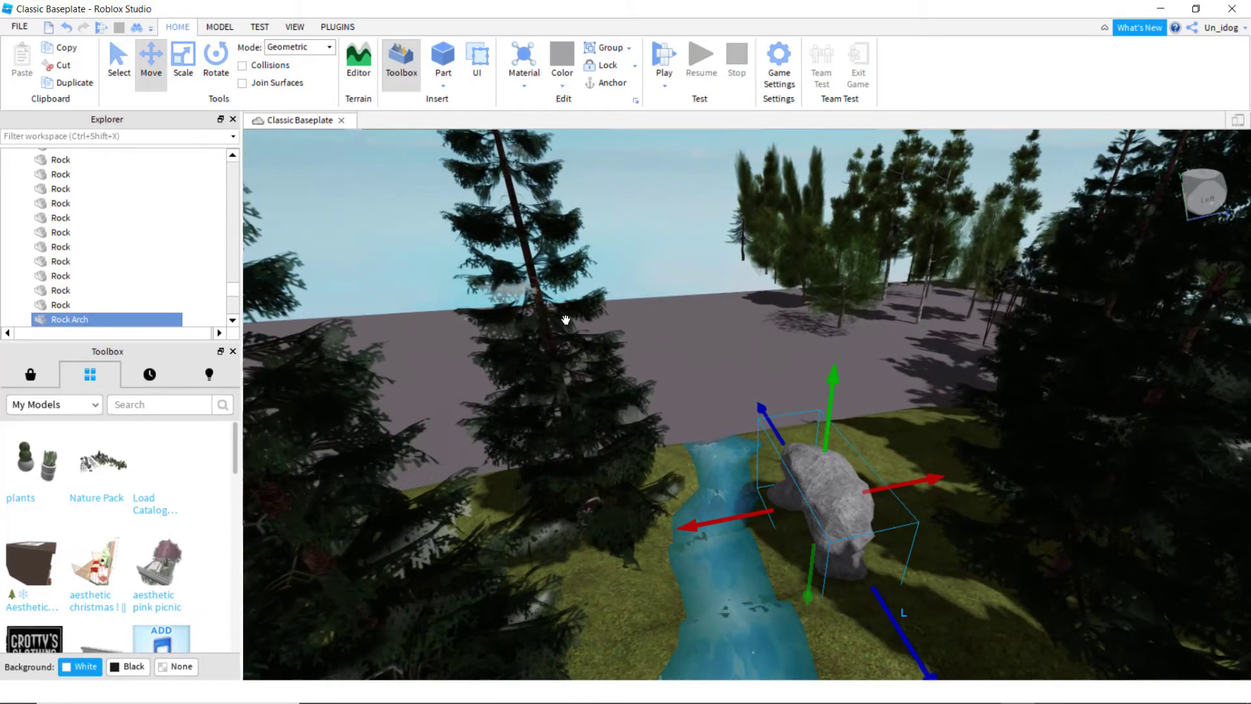
right_drag(564, 320, 568, 352)
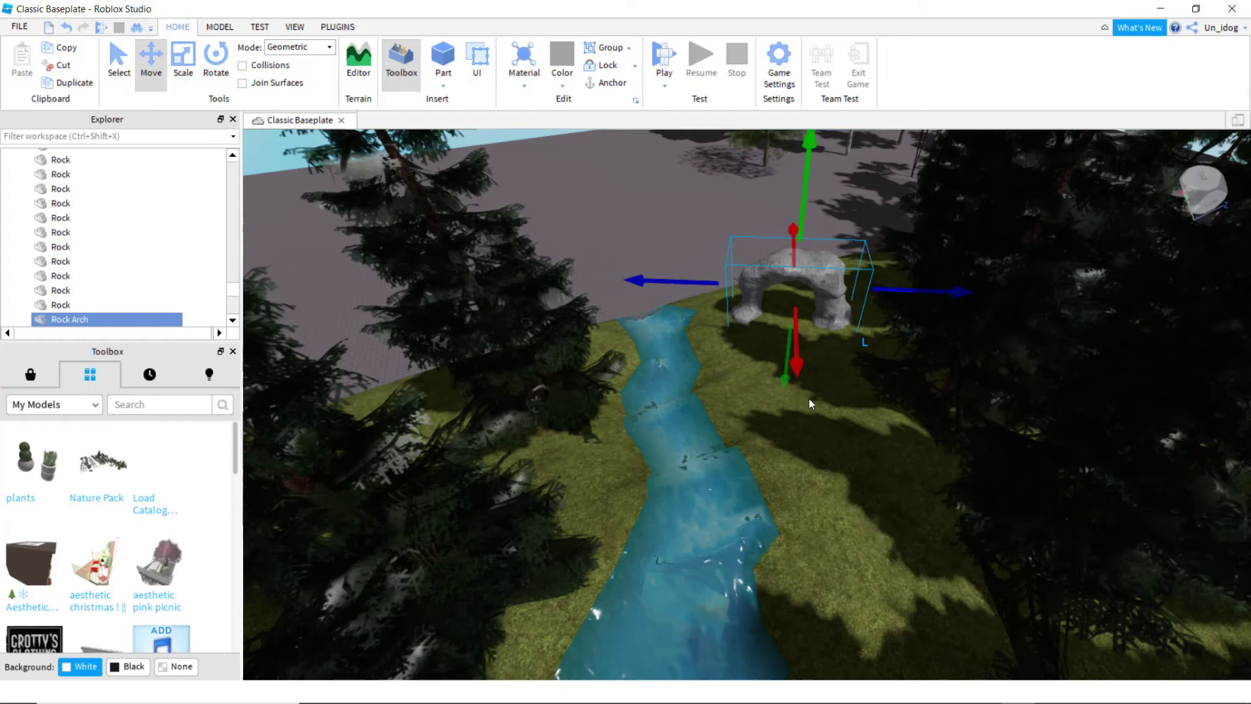
Step: Ungroup the nature pack's Bush or grass model into individual plants
right_drag(812, 395, 854, 419)
scroll(869, 420, down, 6)
scroll(854, 419, down, 6)
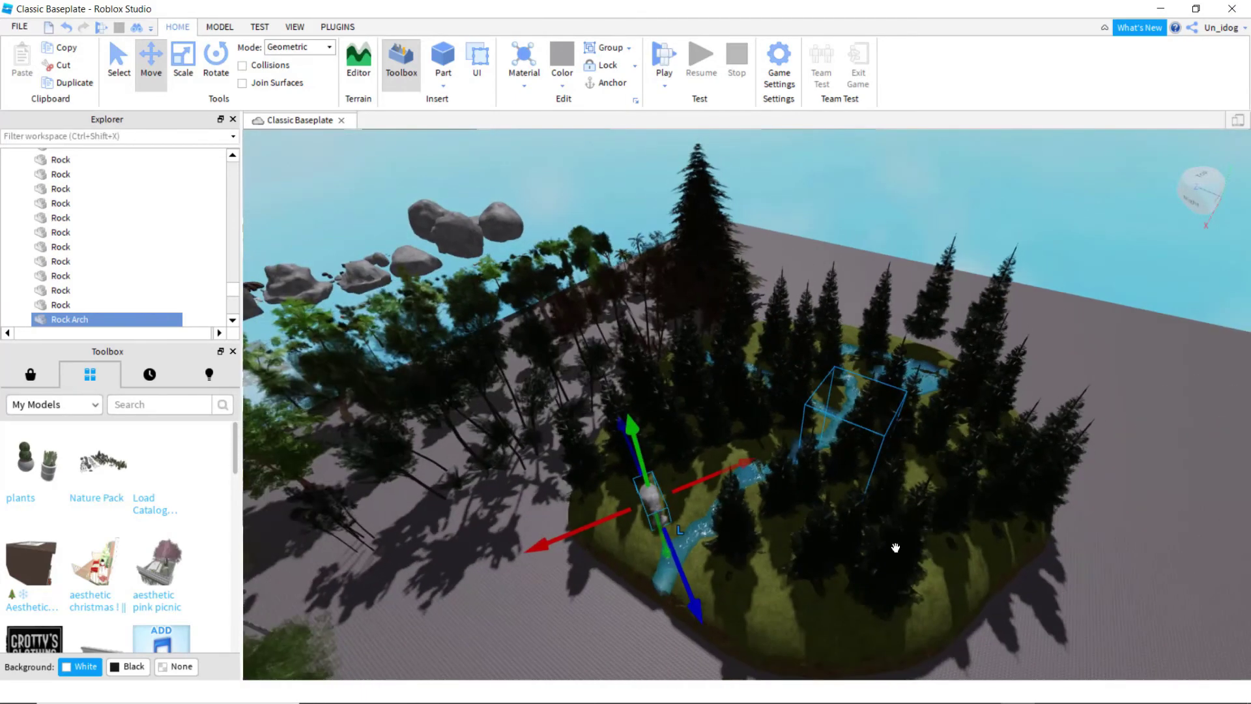
right_drag(895, 548, 632, 351)
scroll(452, 255, up, 8)
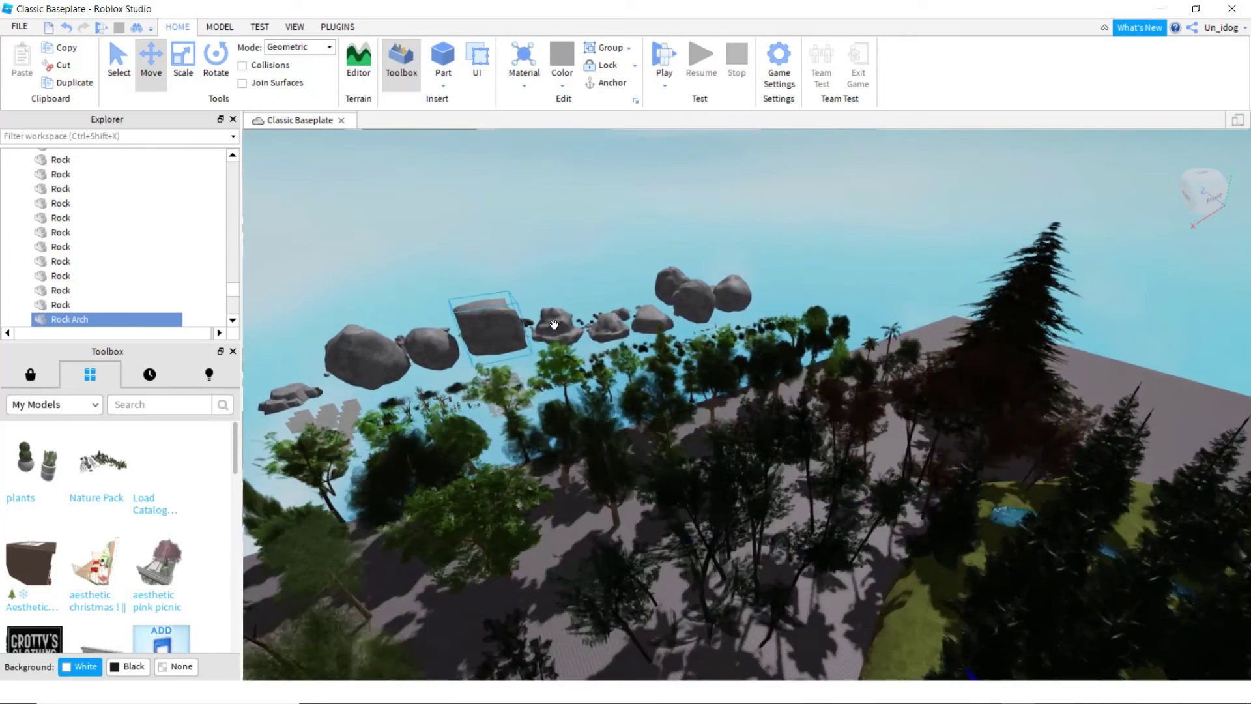
scroll(554, 326, up, 10)
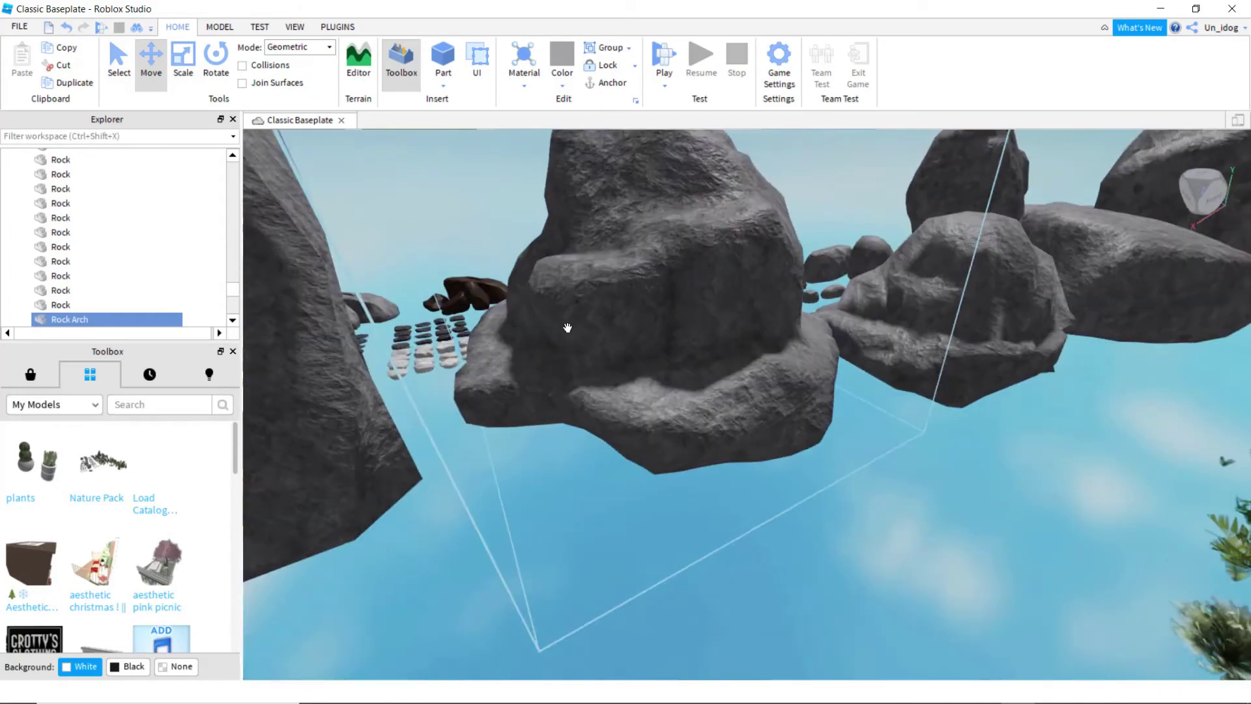
scroll(465, 202, up, 6)
right_drag(488, 206, 851, 365)
scroll(841, 396, up, 2)
right_click(850, 364)
click(880, 134)
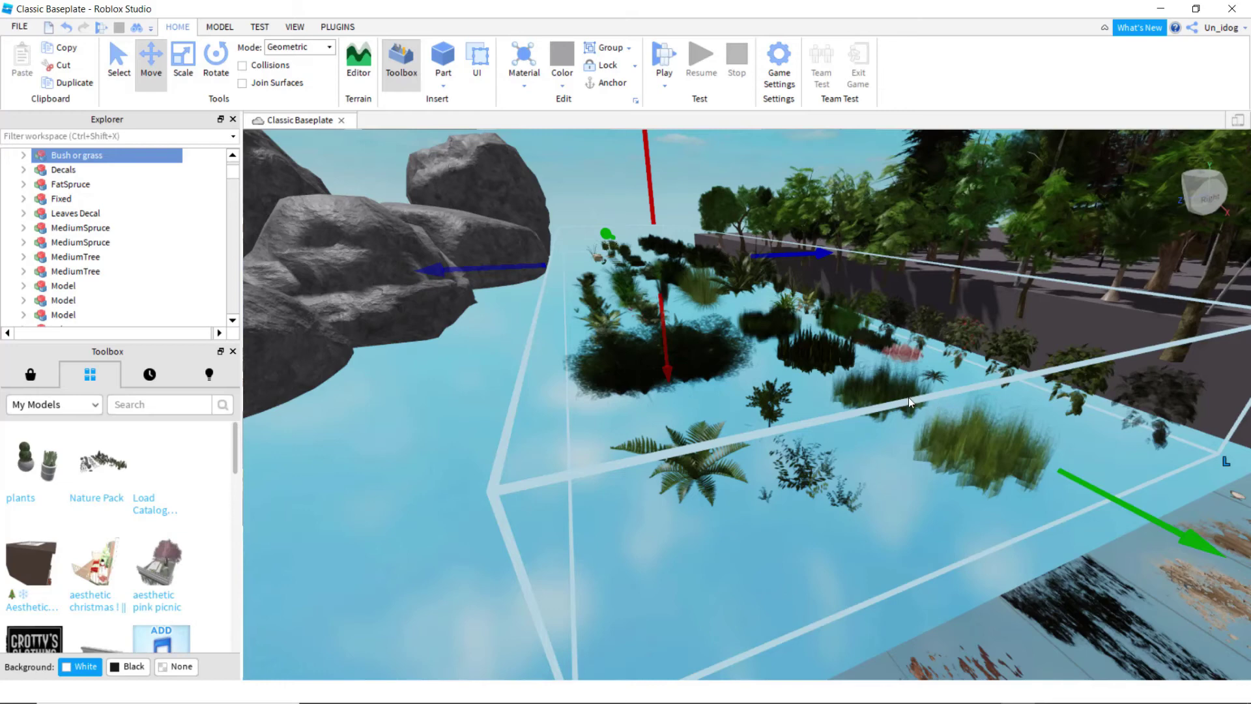
key(ctrl+u)
Step: Examine the river, its grassy banks and the riverbed within the conifer forest
right_drag(887, 468, 898, 446)
scroll(873, 319, up, 12)
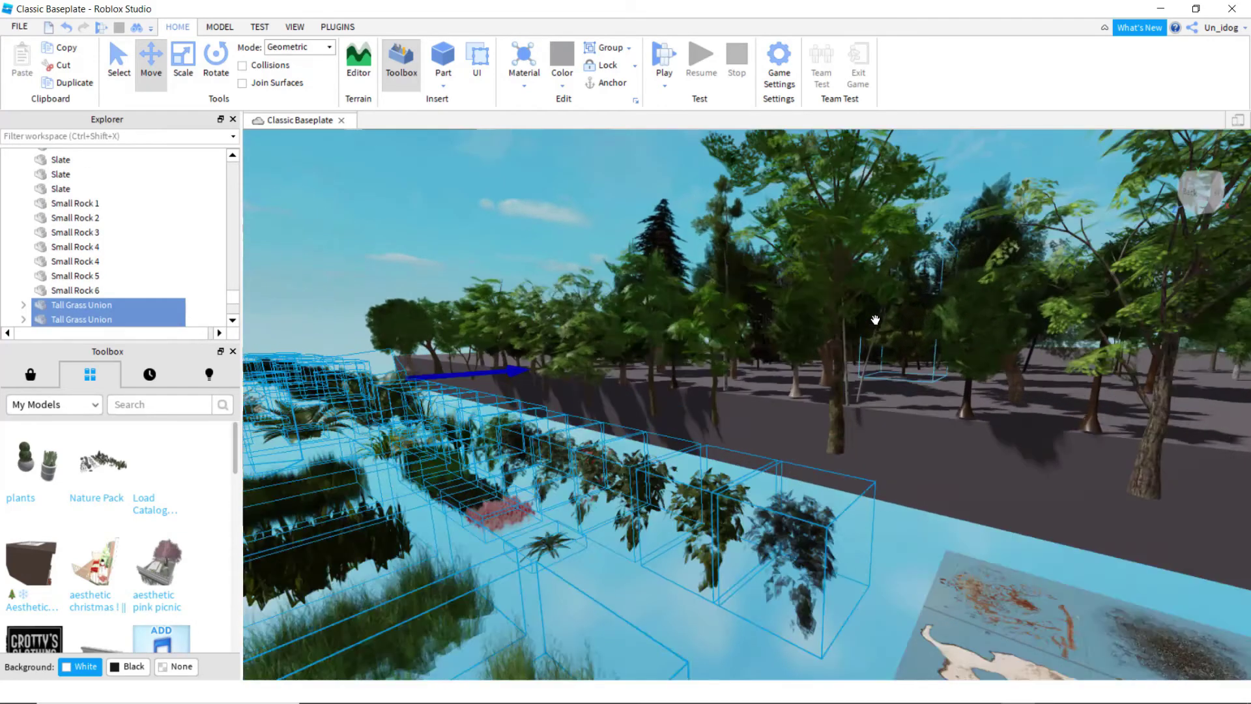
scroll(793, 243, up, 12)
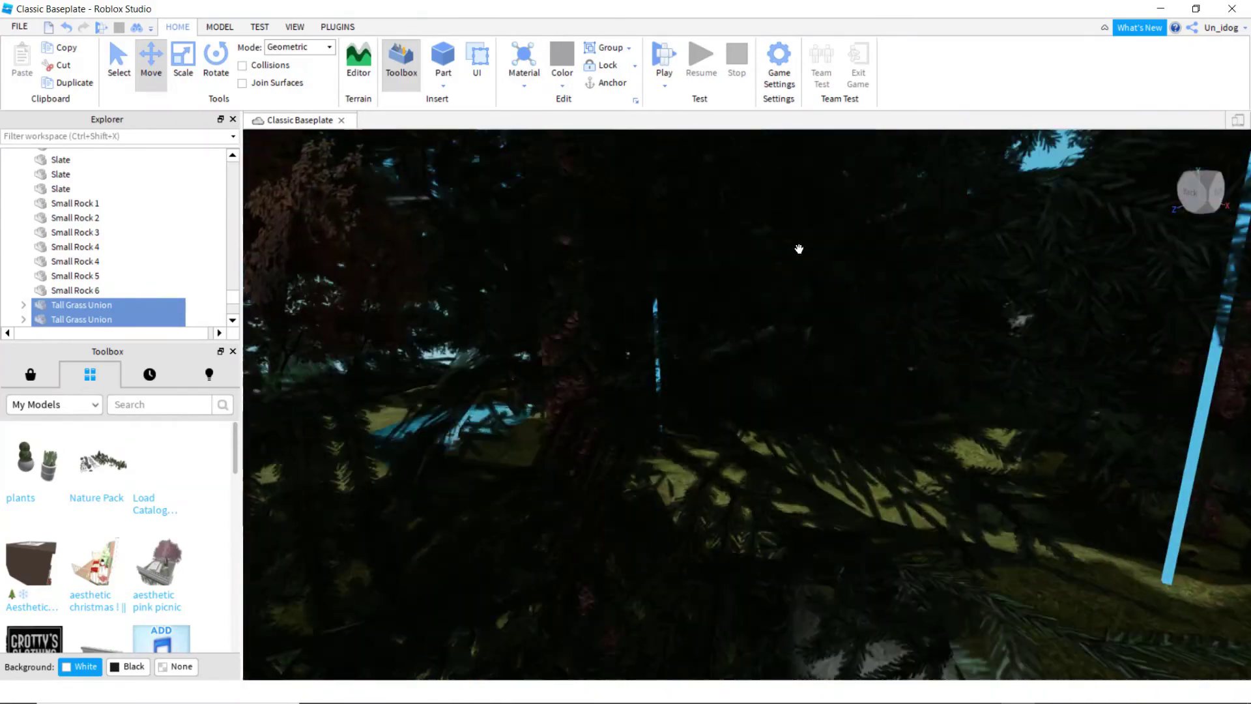
right_drag(764, 229, 887, 325)
scroll(879, 323, up, 8)
key(w)
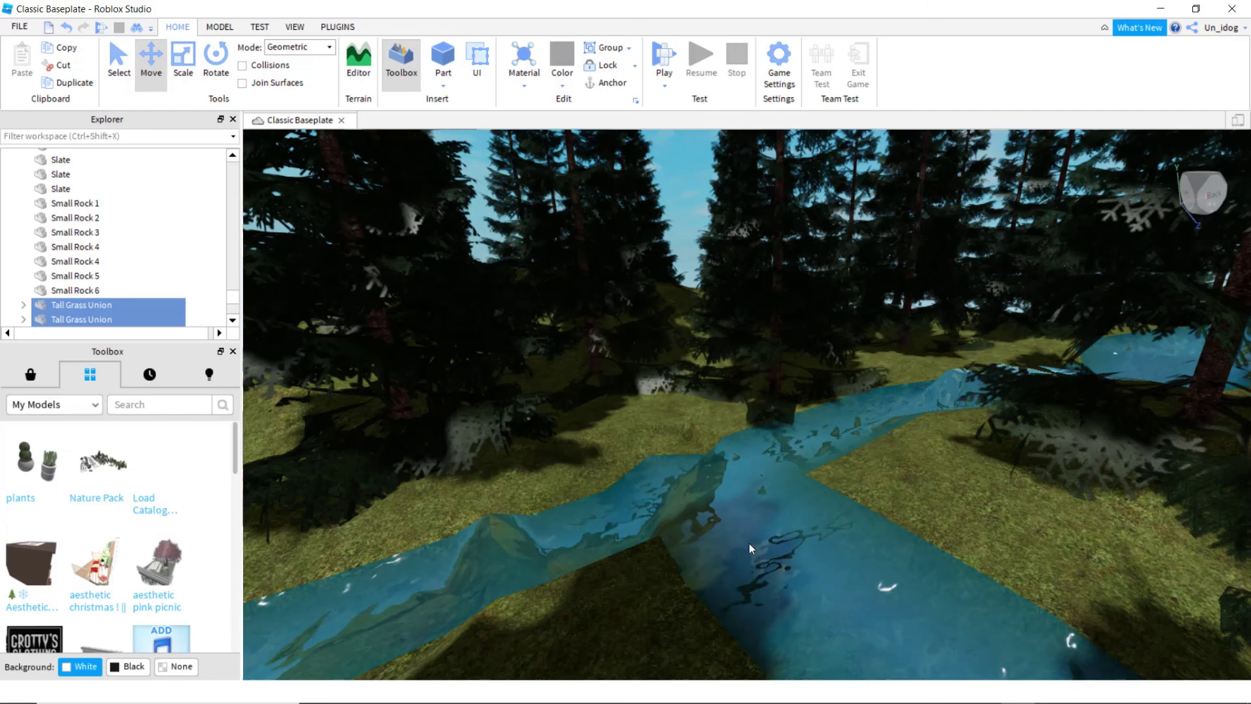
key(a)
mouse_move(749, 548)
right_down()
mouse_move(760, 553)
mouse_move(753, 546)
right_up()
key(w)
right_drag(689, 519, 691, 522)
key(w)
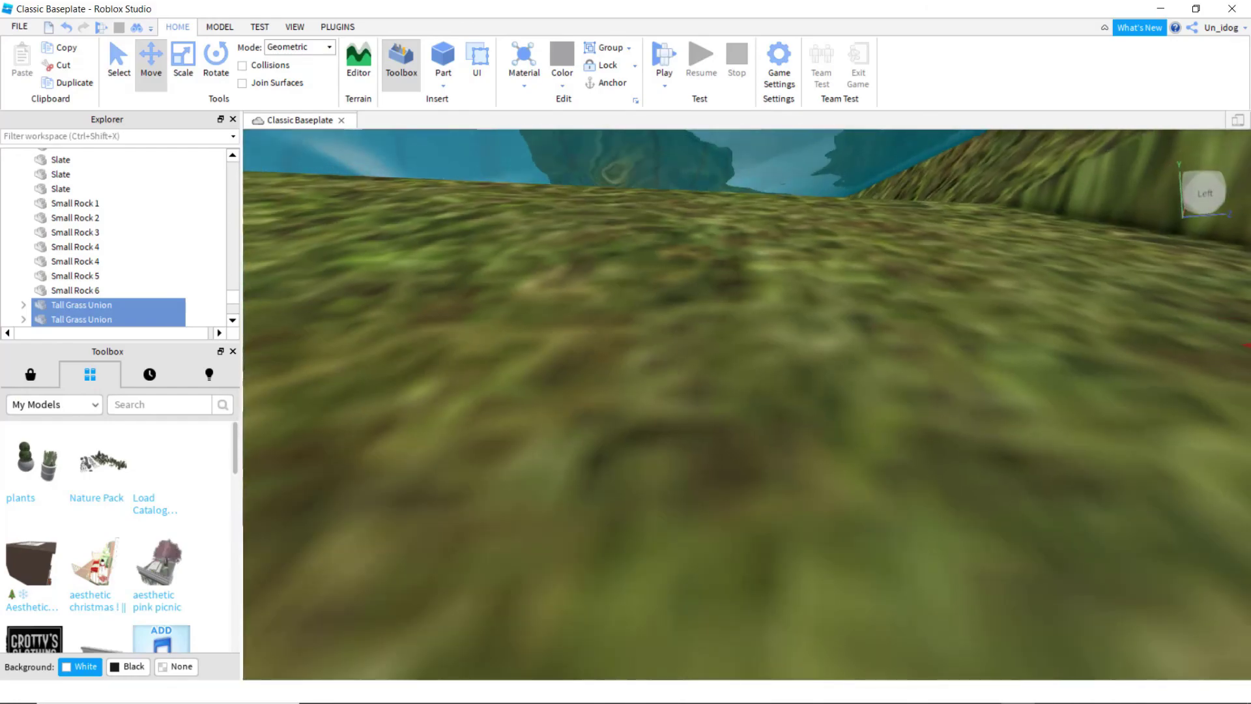